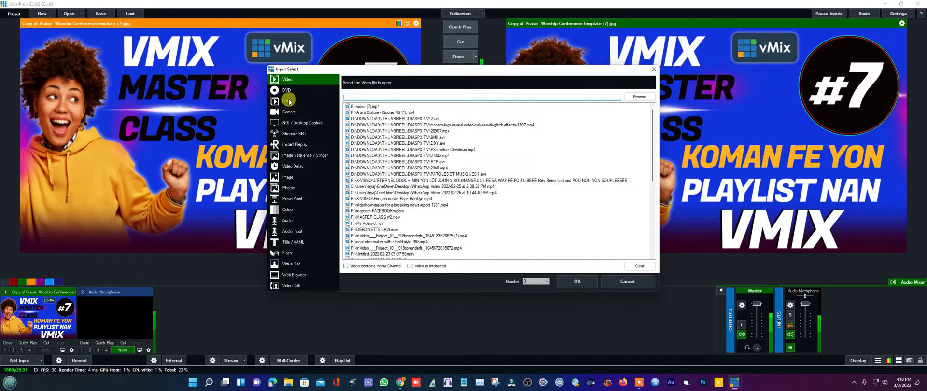
- Choose the List input type and load every file from the AAA HD 1 folder on drive F
{"action": "left_click", "coordinate": [287, 102]}
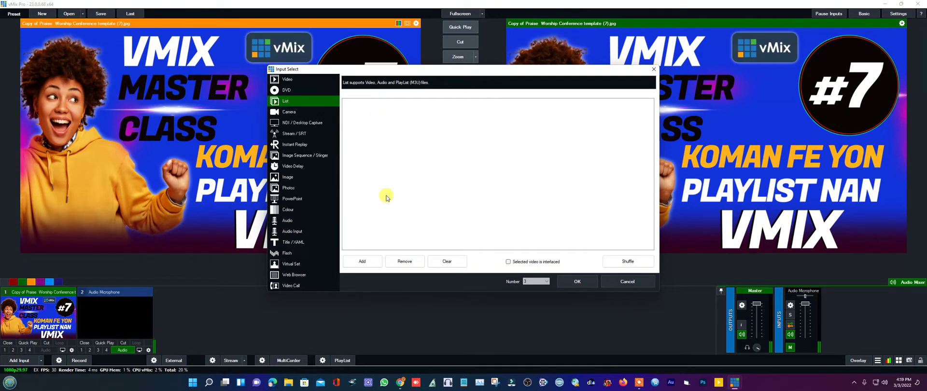
{"action": "left_click", "coordinate": [363, 263]}
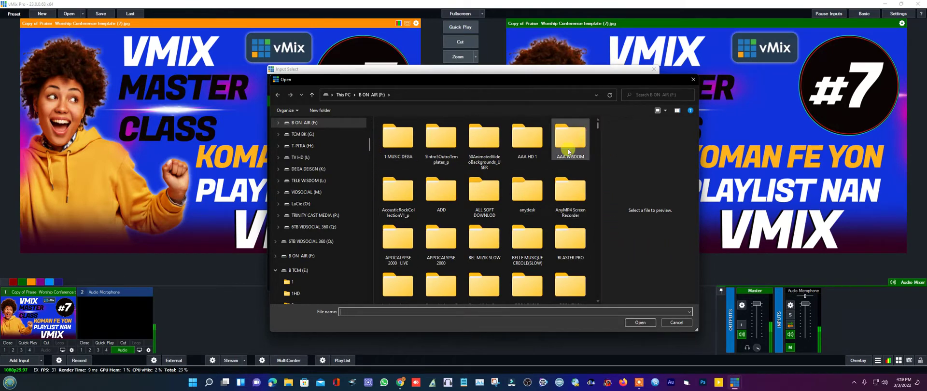
{"action": "double_click", "coordinate": [526, 138]}
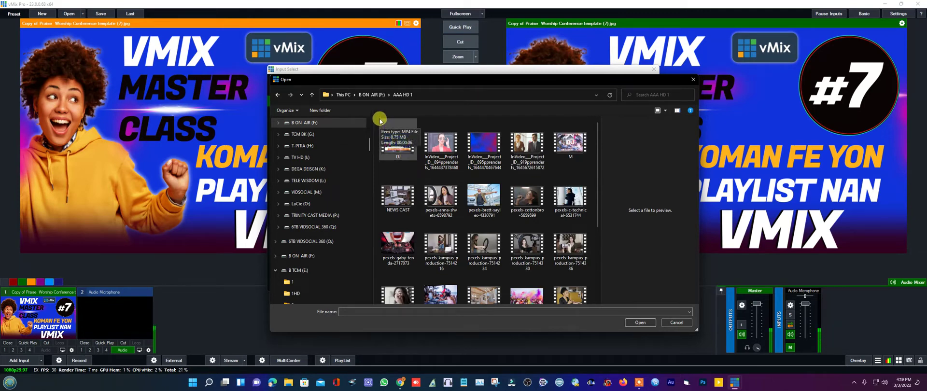
{"action": "left_click_drag", "start_coordinate": [380, 120], "coordinate": [601, 327]}
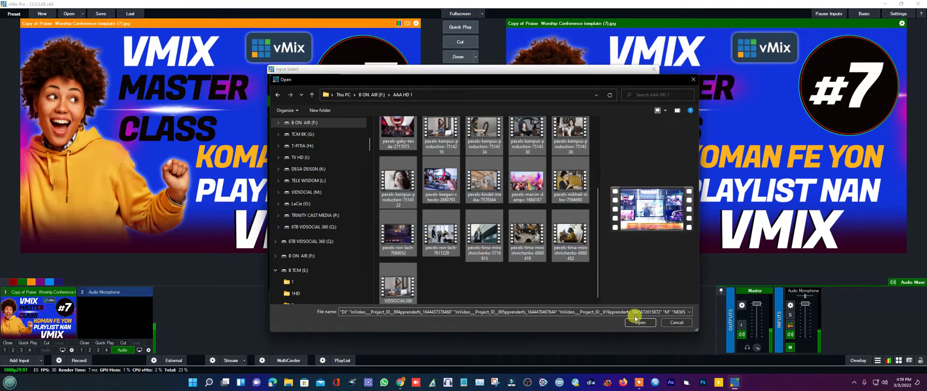
{"action": "left_click", "coordinate": [650, 326]}
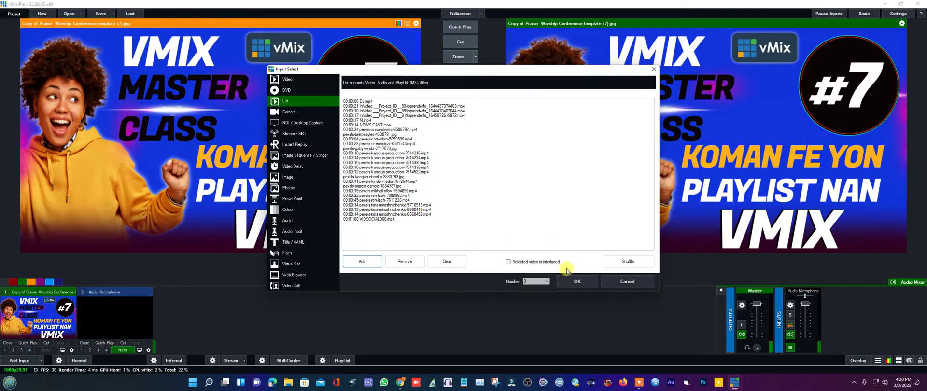
- Shuffle the loaded videos and images and create the List input
{"action": "left_click", "coordinate": [621, 264]}
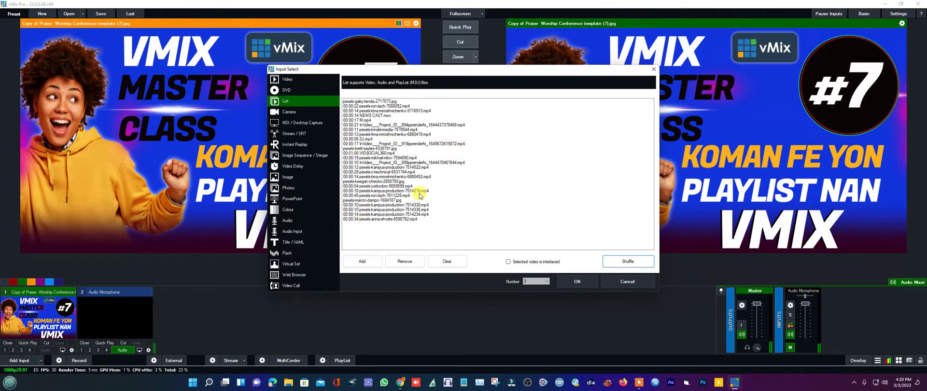
{"action": "left_click", "coordinate": [576, 284]}
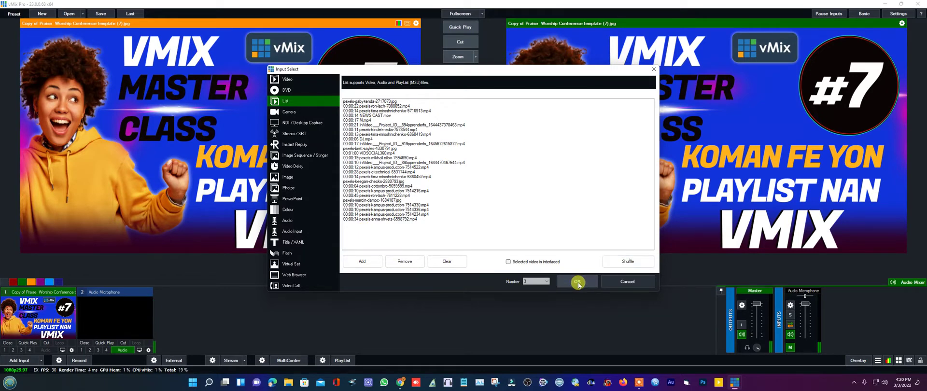
{"action": "left_click", "coordinate": [578, 283]}
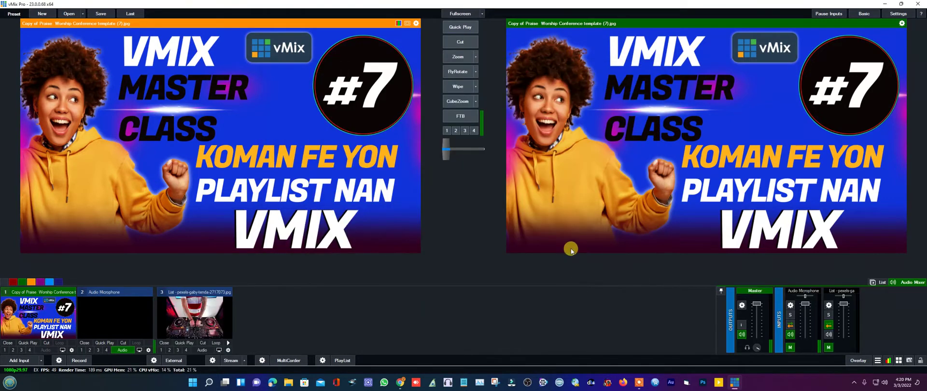
- Show the new List input in preview and remove it from the production
{"action": "left_click", "coordinate": [205, 320]}
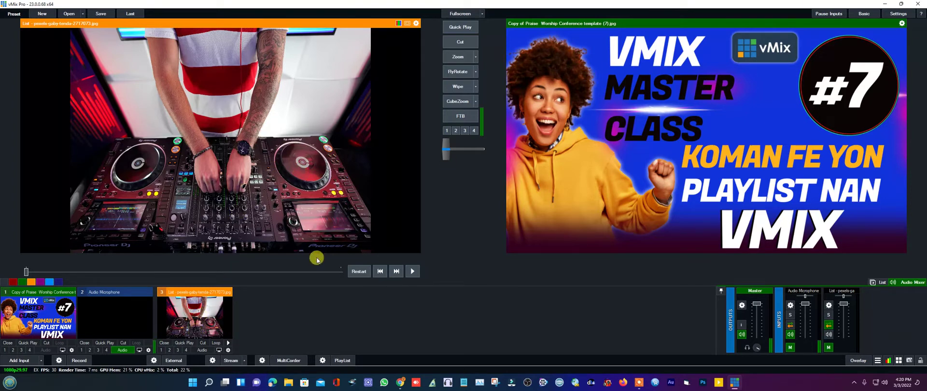
{"action": "left_click", "coordinate": [163, 344]}
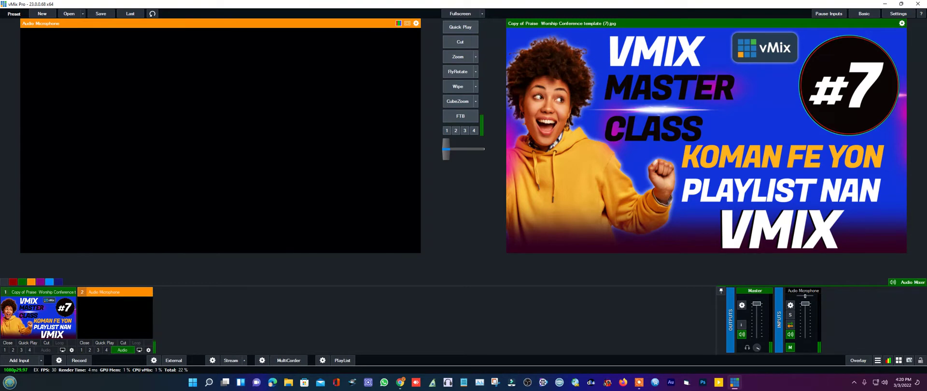
- Start another List input and select the DJ clip and the three InVideo project clips in the AAA HD 1 folder
{"action": "left_click", "coordinate": [18, 362]}
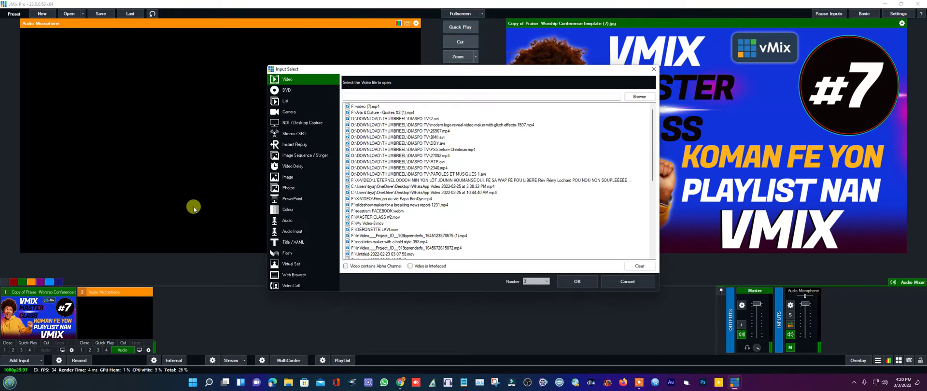
{"action": "left_click", "coordinate": [284, 102]}
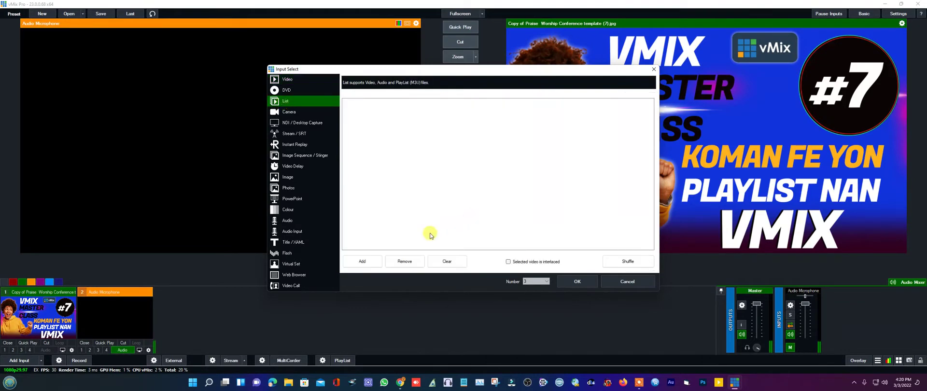
{"action": "left_click", "coordinate": [371, 263]}
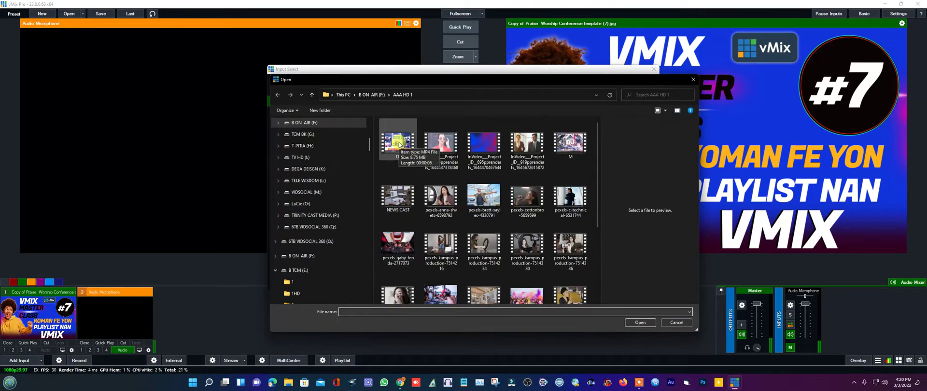
{"action": "left_click", "coordinate": [399, 144]}
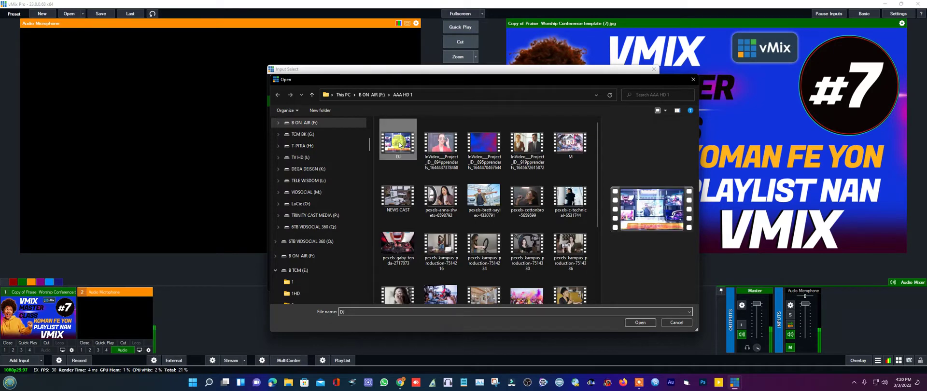
{"action": "left_click", "coordinate": [440, 143], "text": "ctrl"}
{"action": "left_click", "coordinate": [484, 143], "text": "ctrl"}
{"action": "left_click", "coordinate": [527, 143], "text": "ctrl"}
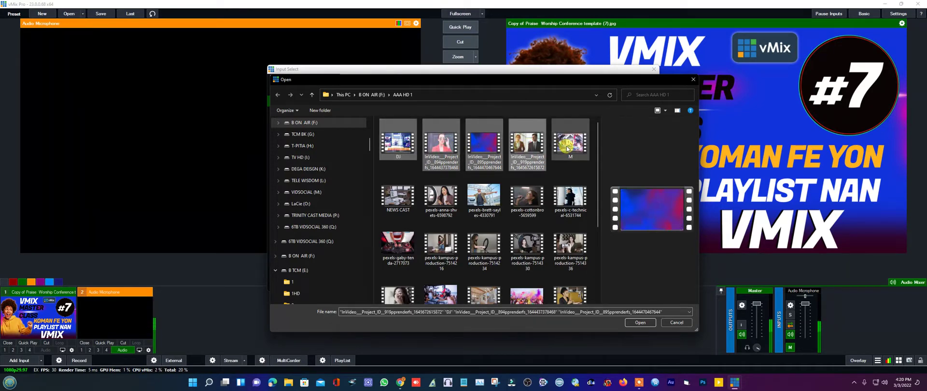
- Extend the selection with the M, NEWS CAST and pexels video clips in the upper rows, leaving out the brett-sayles and gaby-tenda images
{"action": "left_click", "coordinate": [525, 196], "text": "ctrl"}
{"action": "left_click", "coordinate": [440, 197], "text": "ctrl"}
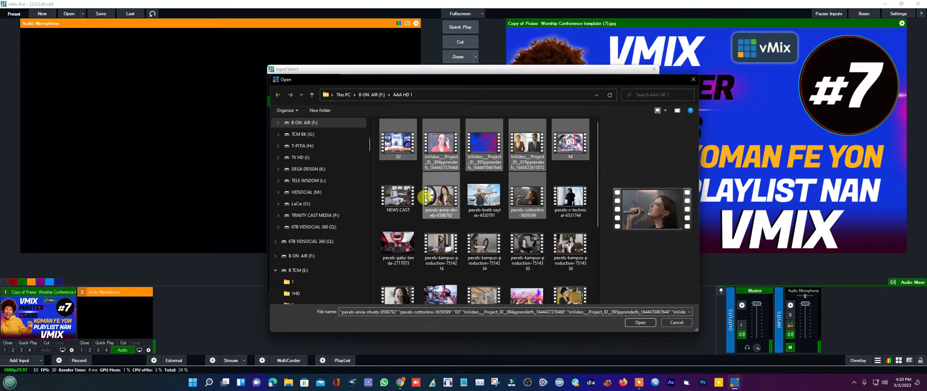
{"action": "left_click", "coordinate": [398, 195], "text": "ctrl"}
{"action": "left_click", "coordinate": [440, 244], "text": "ctrl"}
{"action": "left_click", "coordinate": [487, 243], "text": "ctrl"}
{"action": "left_click", "coordinate": [527, 244], "text": "ctrl"}
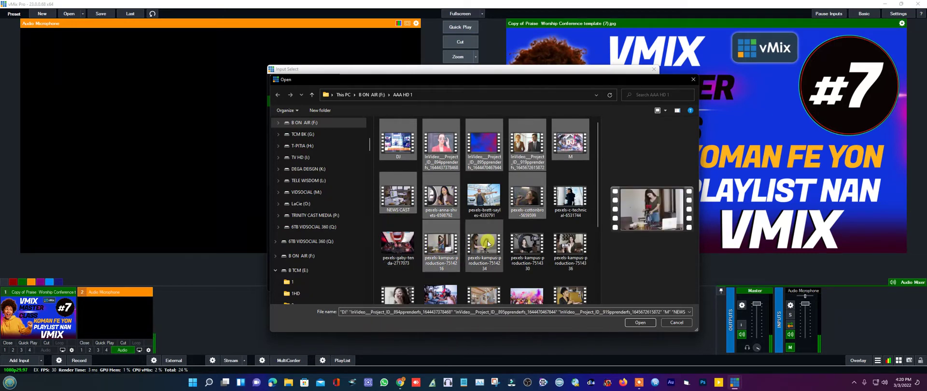
{"action": "left_click", "coordinate": [527, 195], "text": "ctrl"}
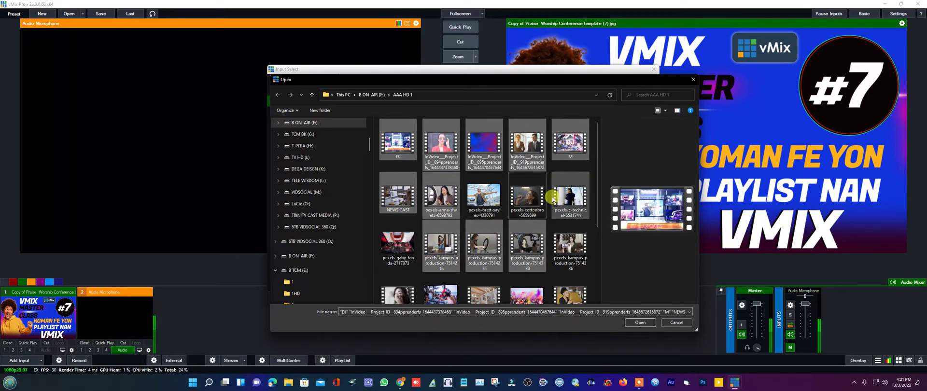
{"action": "left_click", "coordinate": [527, 195], "text": "ctrl"}
{"action": "left_click", "coordinate": [552, 269], "text": "ctrl"}
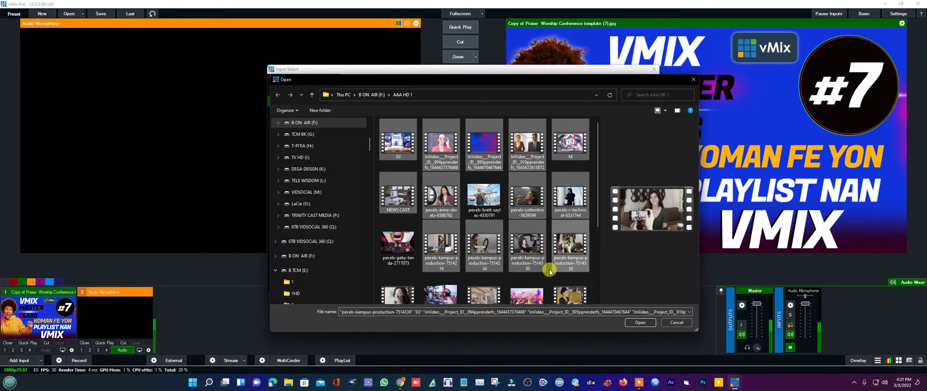
- Add the remaining videos through VIDSOCIAL360 to the selection, skipping the keegan-checks and marcin-dampc images, and load them into the list
{"action": "scroll", "coordinate": [565, 285], "scroll_direction": "down", "scroll_amount": 1}
{"action": "left_click", "coordinate": [569, 278], "text": "ctrl"}
{"action": "left_click", "coordinate": [471, 278], "text": "ctrl"}
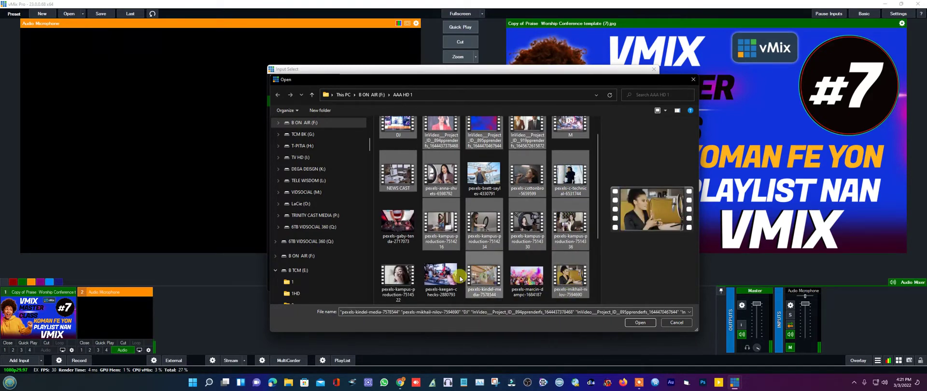
{"action": "left_click", "coordinate": [398, 276], "text": "ctrl"}
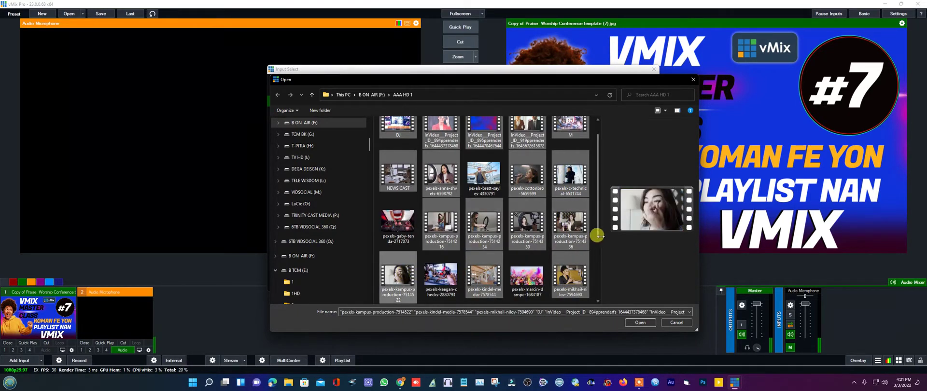
{"action": "left_click_drag", "start_coordinate": [597, 233], "coordinate": [598, 271]}
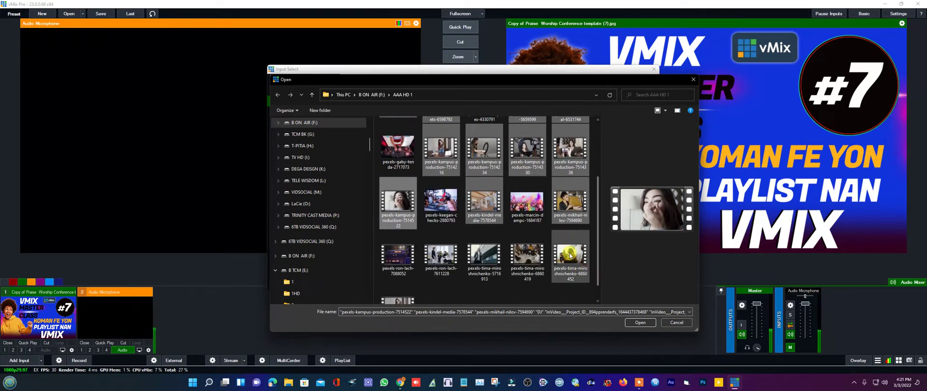
{"action": "left_click", "coordinate": [570, 255], "text": "ctrl"}
{"action": "left_click", "coordinate": [530, 254], "text": "ctrl"}
{"action": "left_click", "coordinate": [484, 255], "text": "ctrl"}
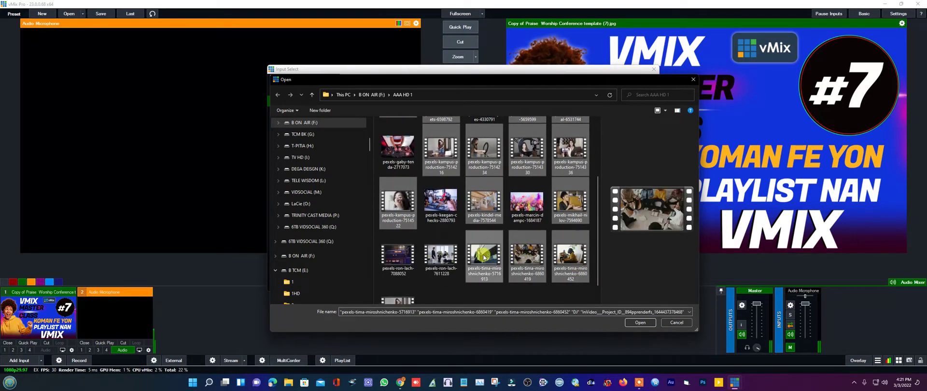
{"action": "left_click", "coordinate": [445, 258], "text": "ctrl"}
{"action": "left_click", "coordinate": [403, 299], "text": "ctrl"}
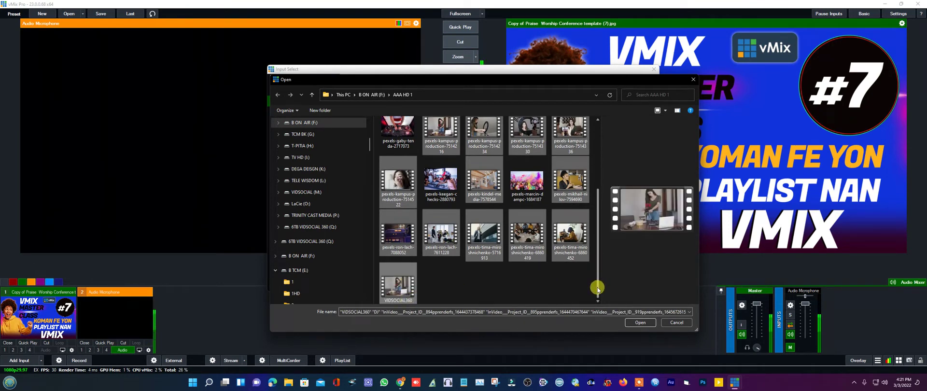
{"action": "left_click_drag", "start_coordinate": [597, 285], "coordinate": [604, 198]}
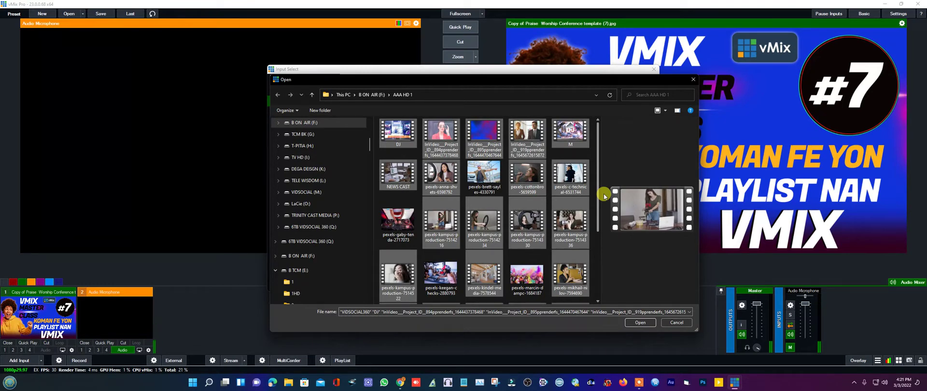
{"action": "left_click", "coordinate": [640, 322]}
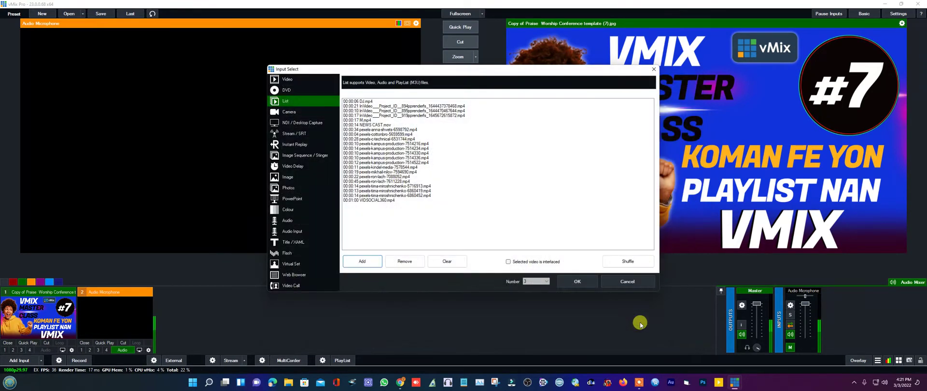
- Shuffle the video-only list, create the List input and show it in preview
{"action": "left_click", "coordinate": [623, 262]}
{"action": "left_click", "coordinate": [575, 284]}
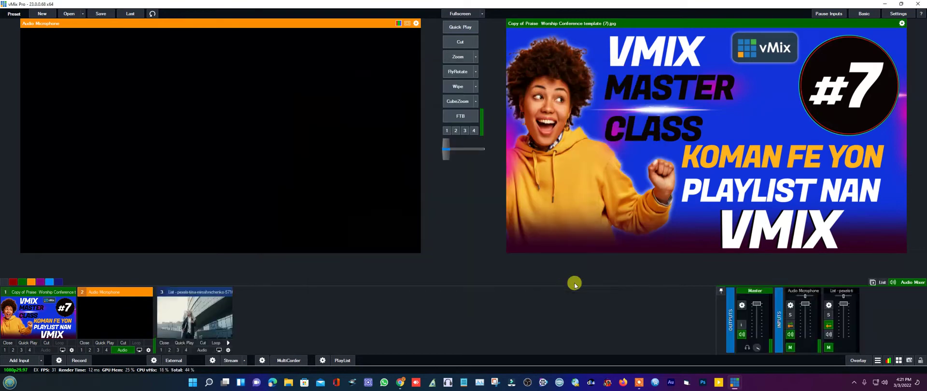
{"action": "left_click", "coordinate": [194, 318]}
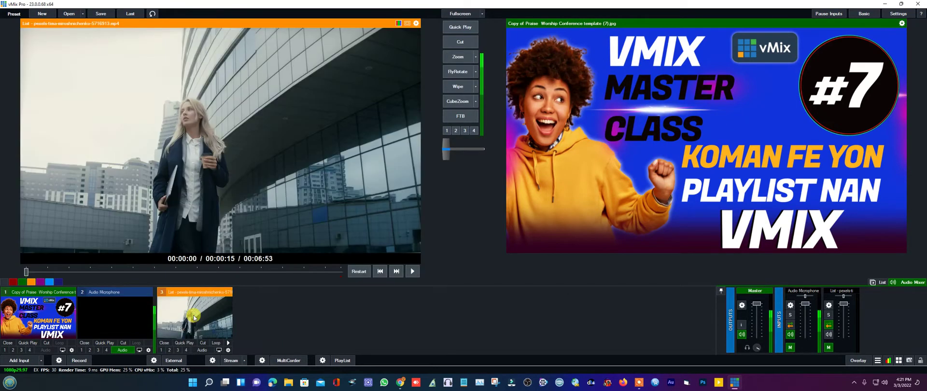
- Display the List input's playlist controls and send the list to the output with a Zoom transition
{"action": "left_click", "coordinate": [882, 283]}
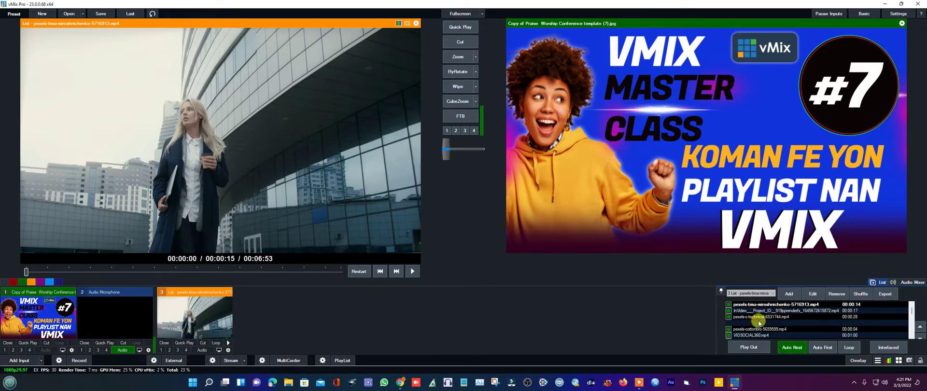
{"action": "left_click", "coordinate": [788, 294]}
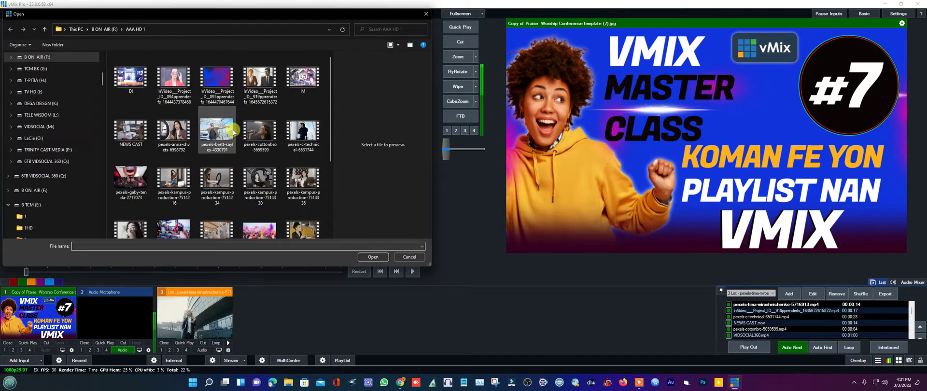
{"action": "left_click", "coordinate": [426, 14]}
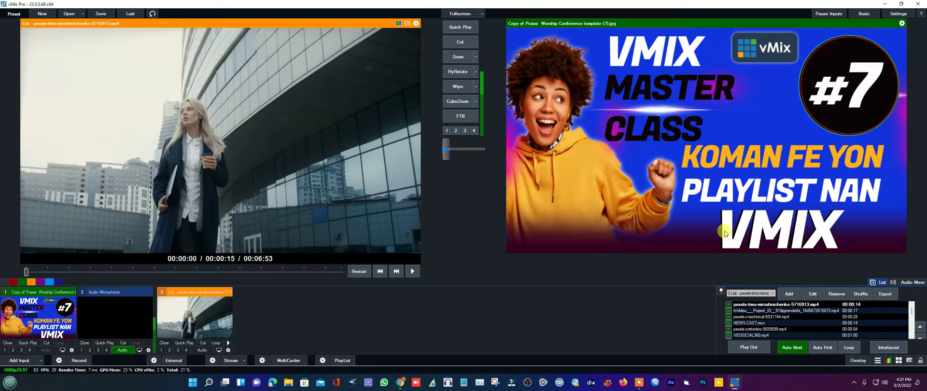
{"action": "left_click", "coordinate": [460, 58]}
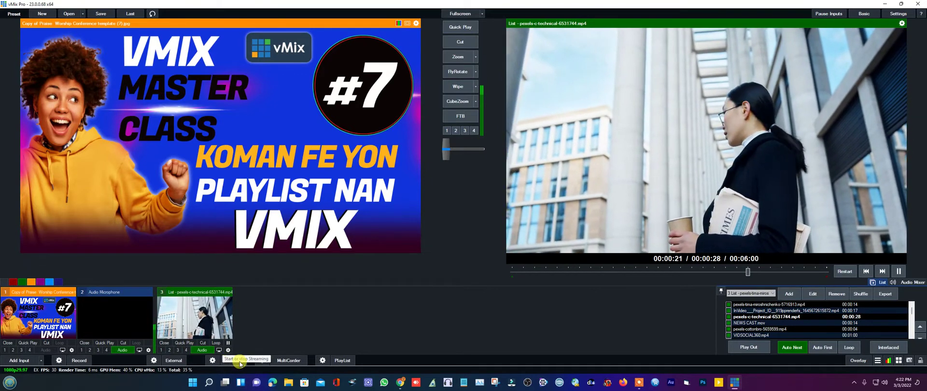
- Start stream 1 with the Default profile's custom RTMP server and close the streaming settings
{"action": "left_click", "coordinate": [214, 360]}
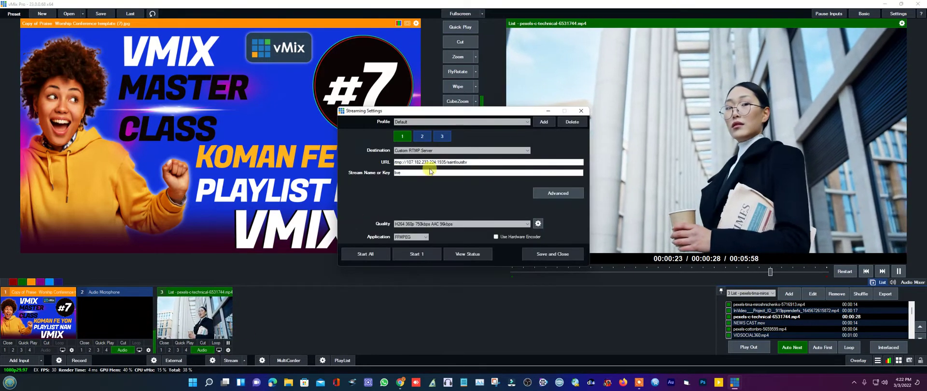
{"action": "left_click", "coordinate": [414, 254]}
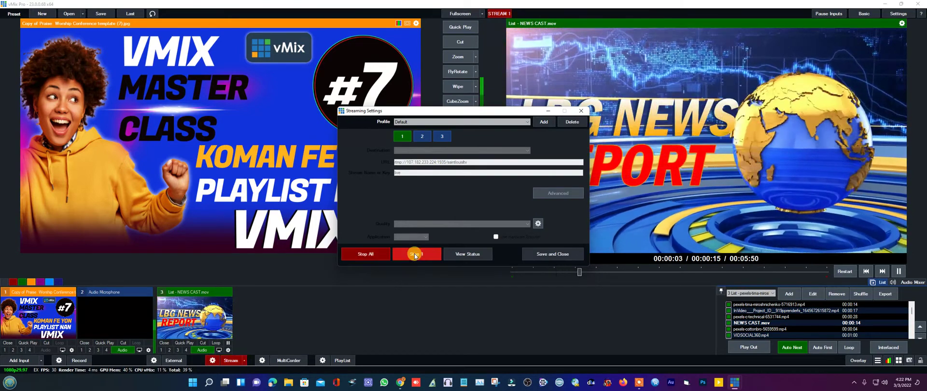
{"action": "left_click", "coordinate": [581, 113]}
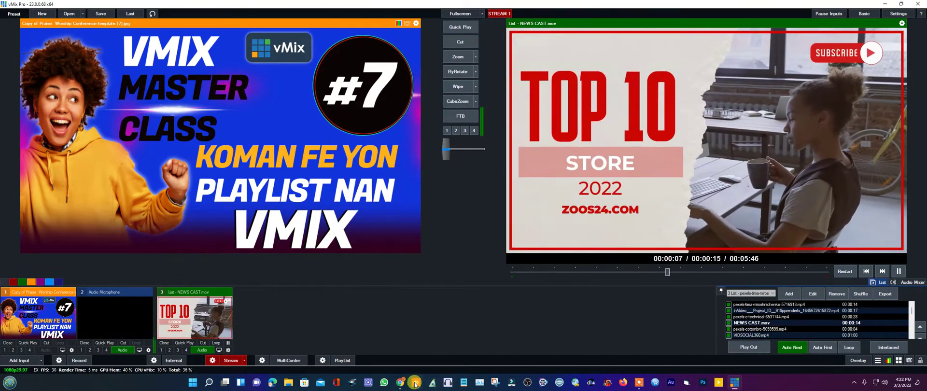
- Switch to Microsoft Edge, open telepack.net in a new tab and play the live stream of the Haiti channel Dega Tv
{"action": "left_click", "coordinate": [274, 383]}
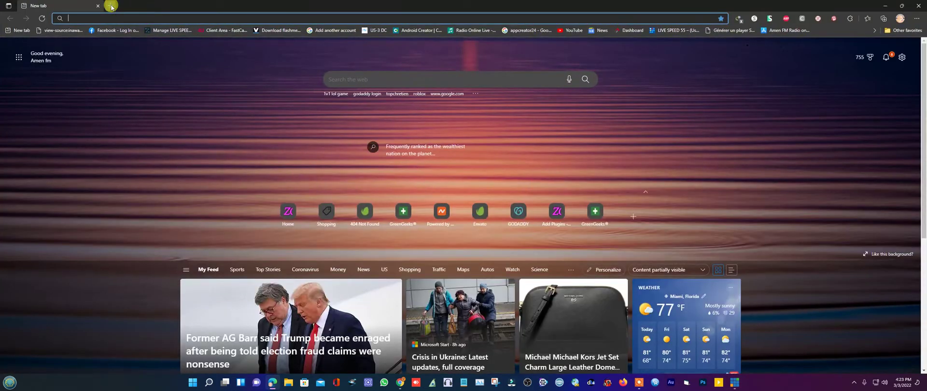
{"action": "left_click", "coordinate": [110, 5]}
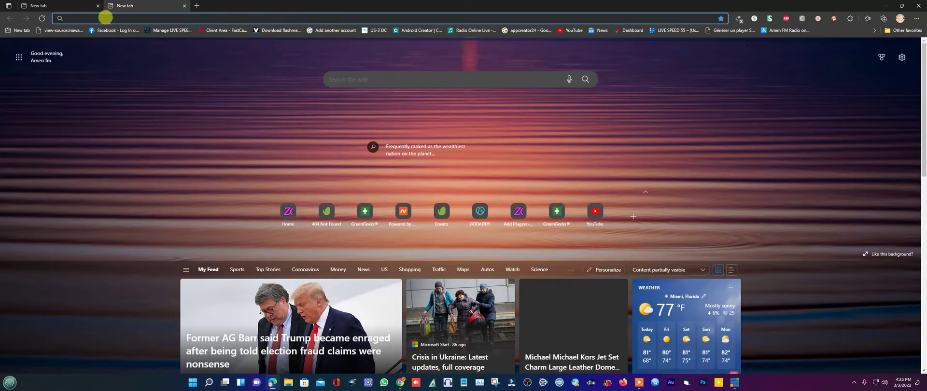
{"action": "type", "text": "WW"}
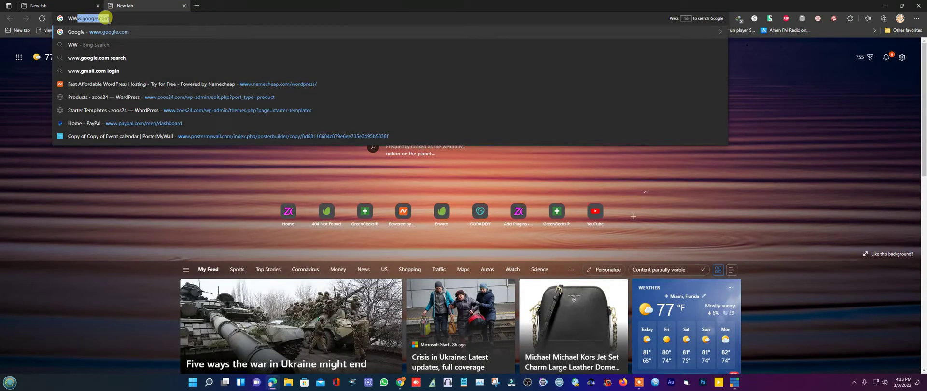
{"action": "key", "text": "BackSpace"}
{"action": "key", "text": "BackSpace"}
{"action": "key", "text": "BackSpace"}
{"action": "type", "text": "telepack.net"}
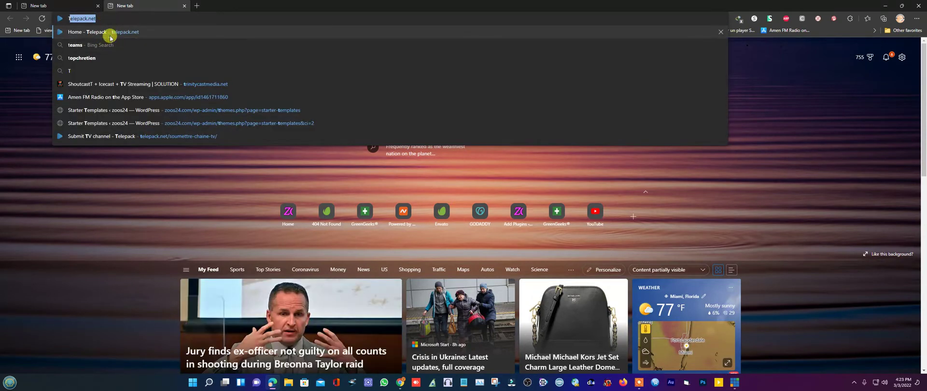
{"action": "key", "text": "Return"}
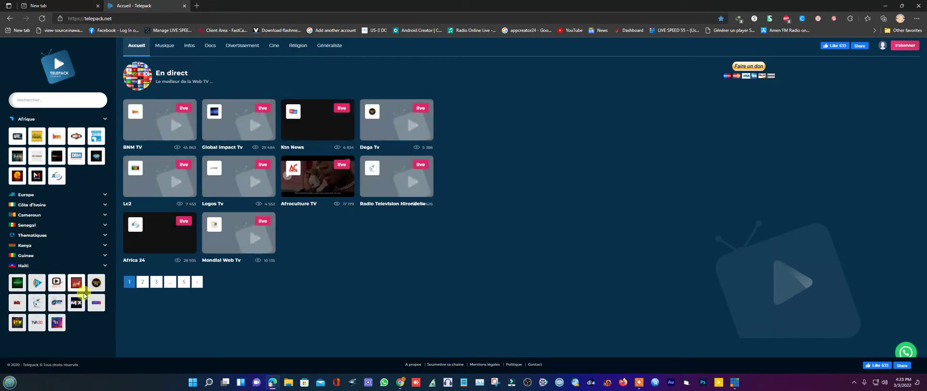
{"action": "left_click", "coordinate": [97, 284]}
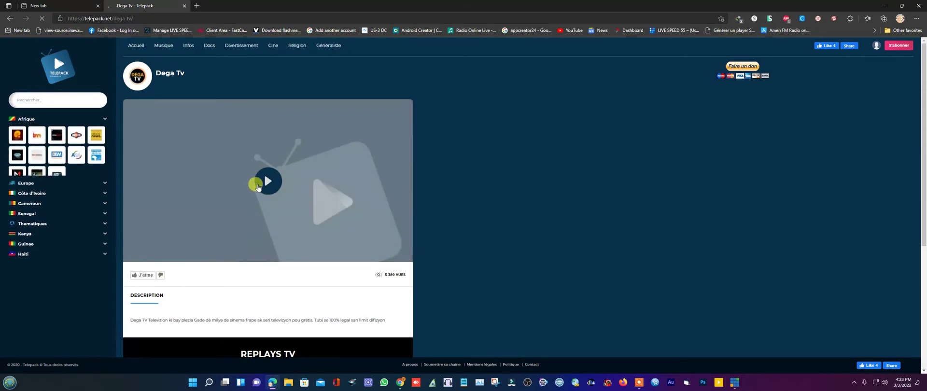
{"action": "left_click", "coordinate": [259, 185]}
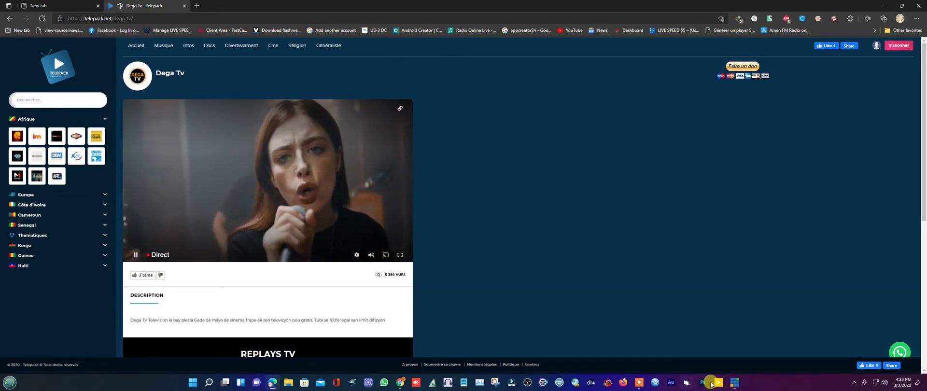
- Compare the vMix output with the Dega Tv web stream by alternating between vMix and Edge, ending in vMix
{"action": "left_click", "coordinate": [735, 382]}
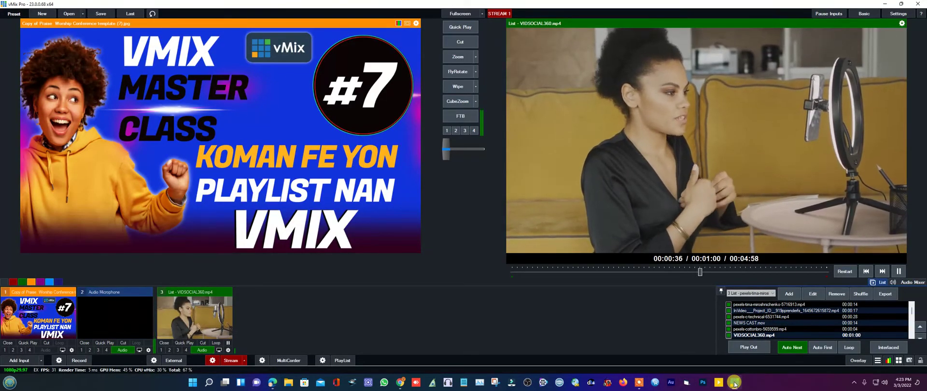
{"action": "left_click", "coordinate": [735, 383]}
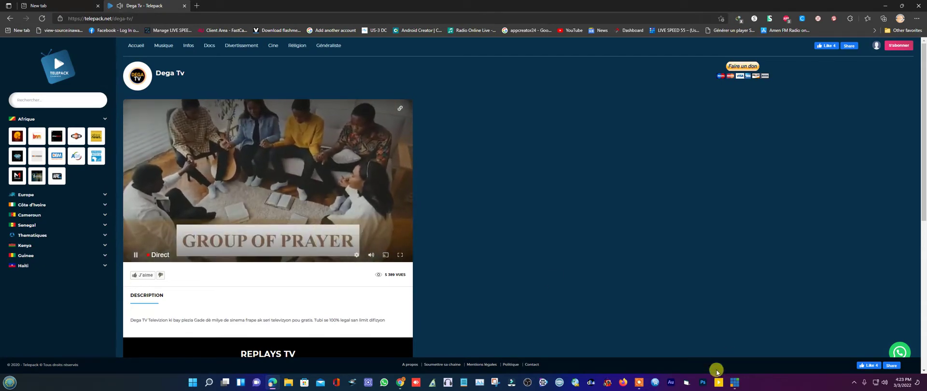
{"action": "left_click", "coordinate": [733, 383]}
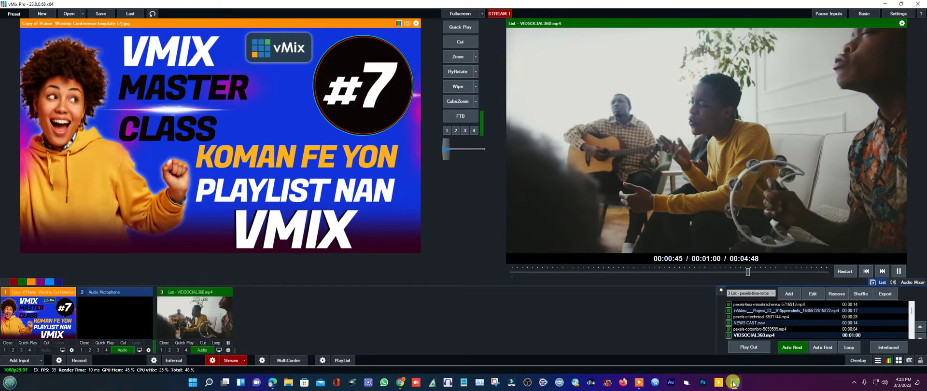
{"action": "left_click", "coordinate": [734, 383]}
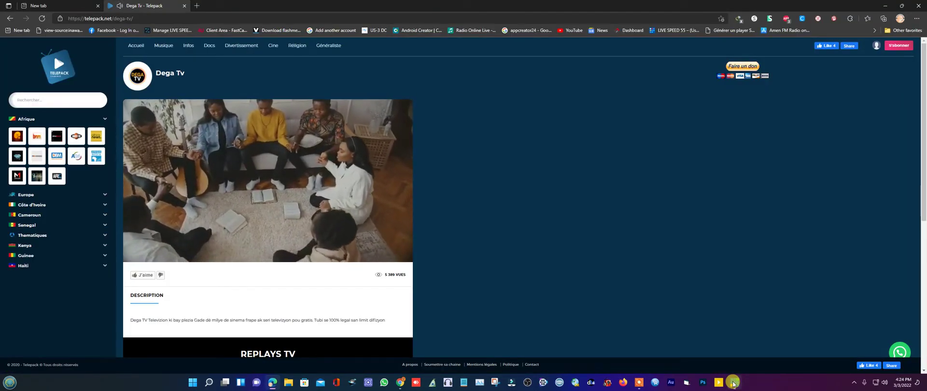
{"action": "left_click", "coordinate": [733, 383]}
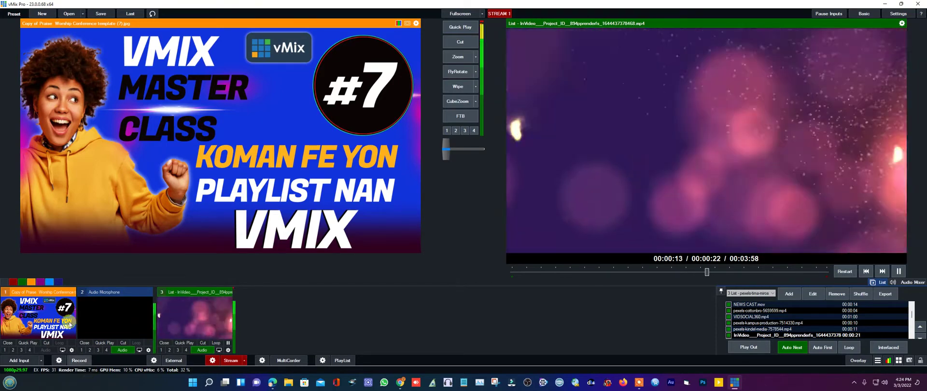
- Create a second List input containing the DJ and M videos from the AAA HD 1 folder
{"action": "left_click", "coordinate": [11, 360]}
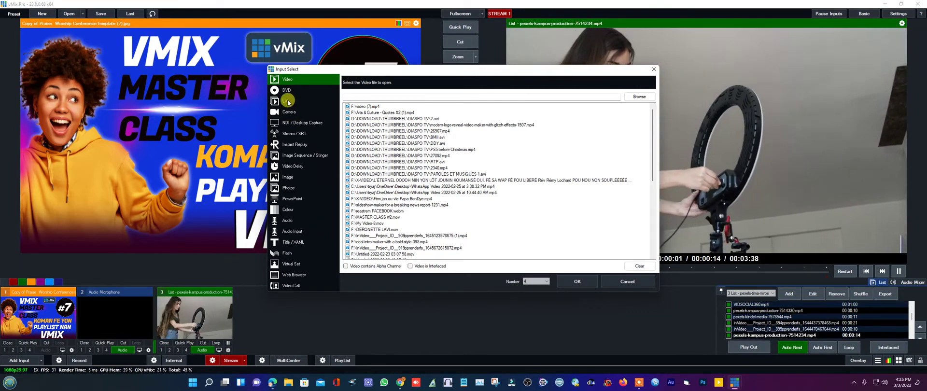
{"action": "left_click", "coordinate": [286, 101]}
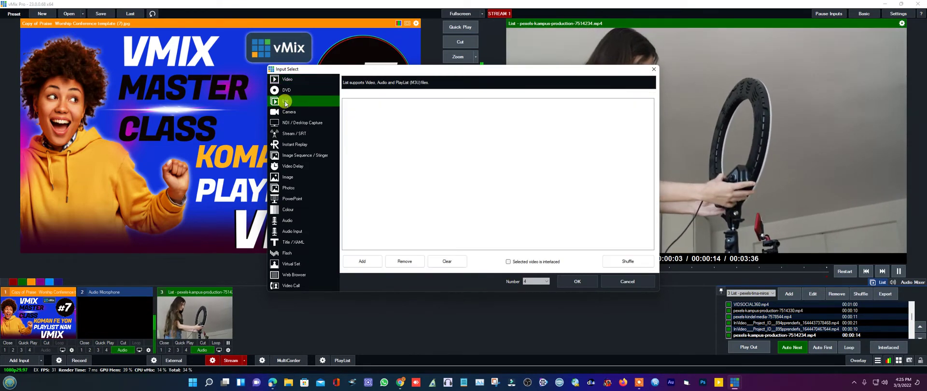
{"action": "left_click", "coordinate": [363, 263]}
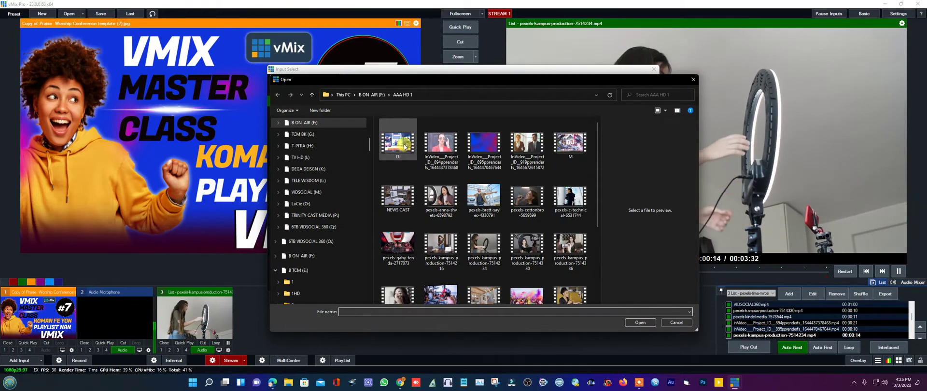
{"action": "left_click", "coordinate": [405, 146]}
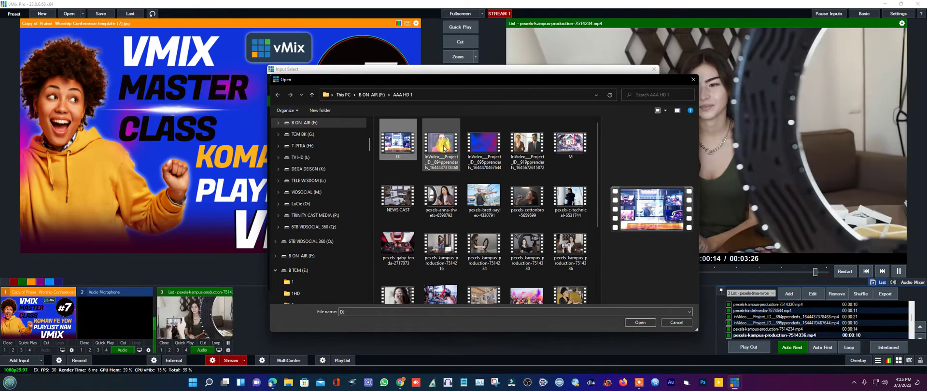
{"action": "left_click", "coordinate": [570, 144], "text": "ctrl"}
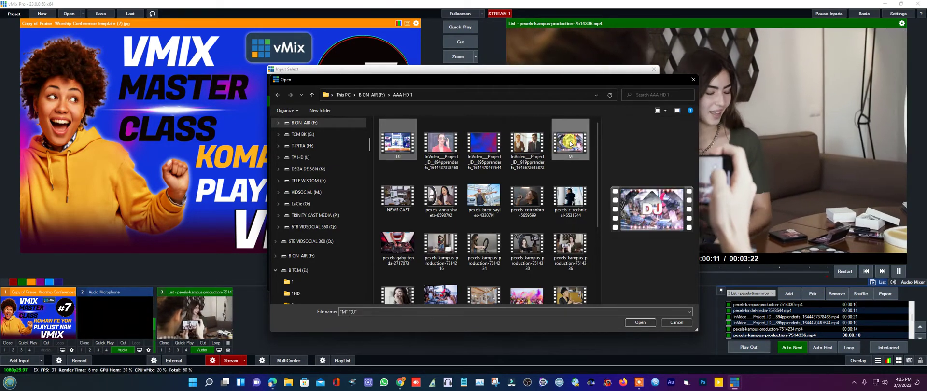
{"action": "left_click", "coordinate": [642, 322]}
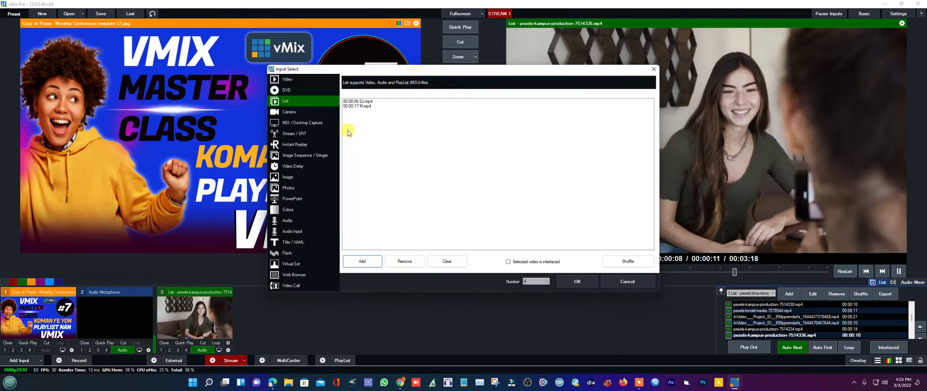
{"action": "left_click", "coordinate": [578, 282]}
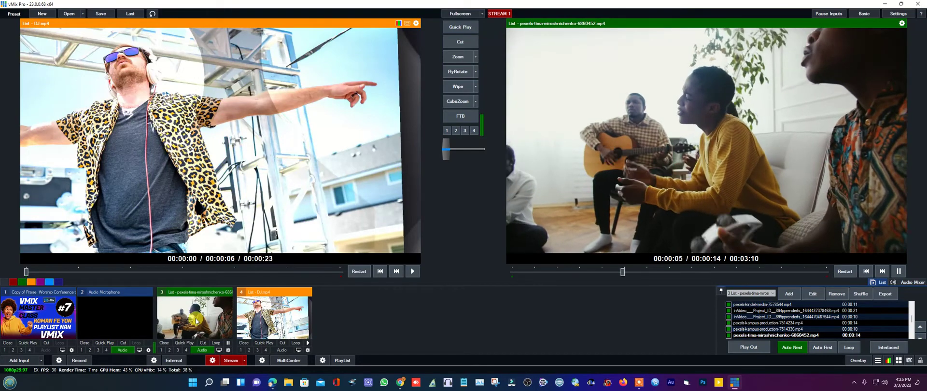
- Send the DJ and M list to the output with a Zoom transition, and enable looping so it plays again
{"action": "left_click", "coordinate": [195, 324]}
{"action": "left_click", "coordinate": [258, 324]}
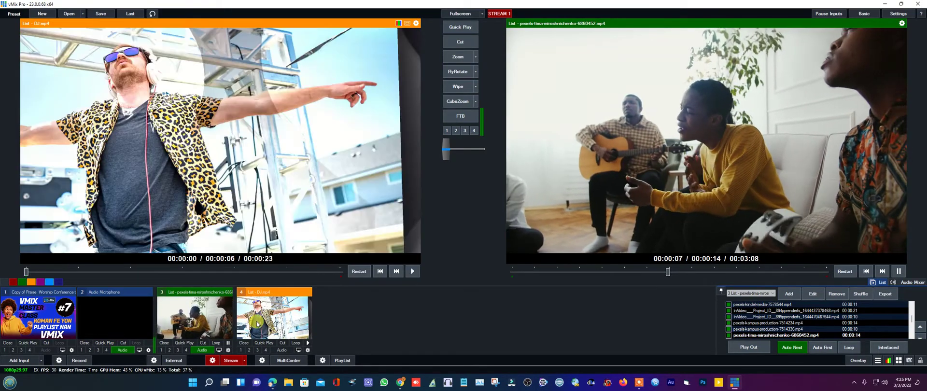
{"action": "left_click", "coordinate": [463, 44]}
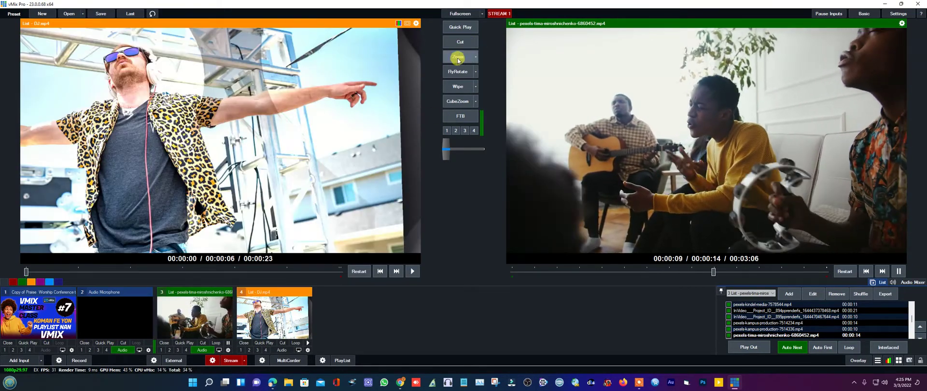
{"action": "left_click", "coordinate": [459, 58]}
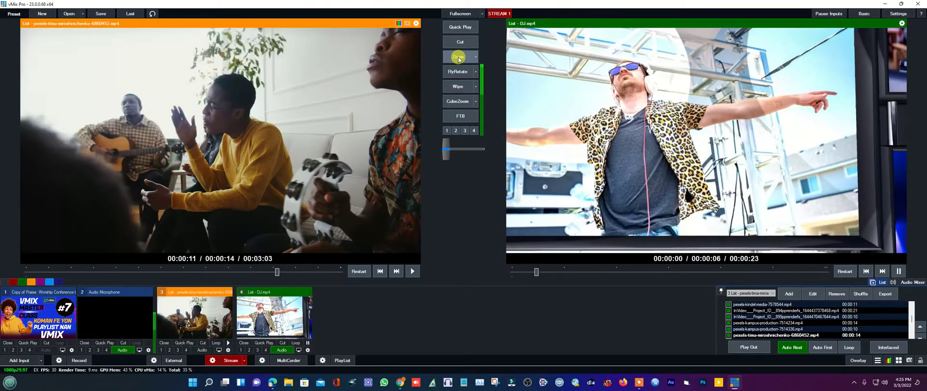
{"action": "left_click", "coordinate": [589, 105]}
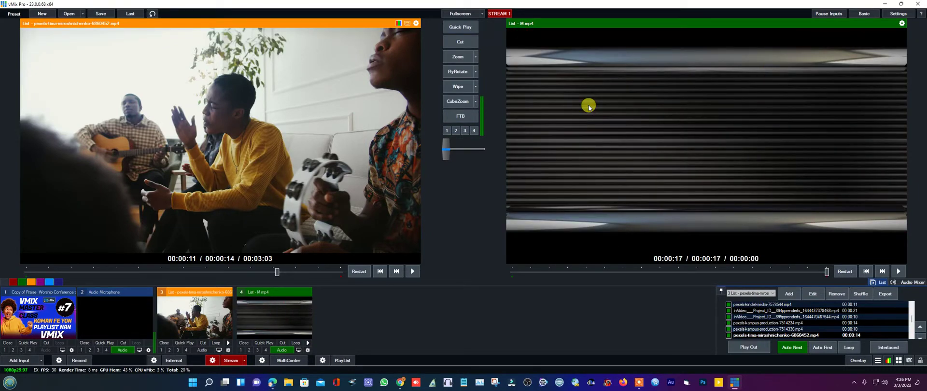
{"action": "left_click", "coordinate": [307, 343]}
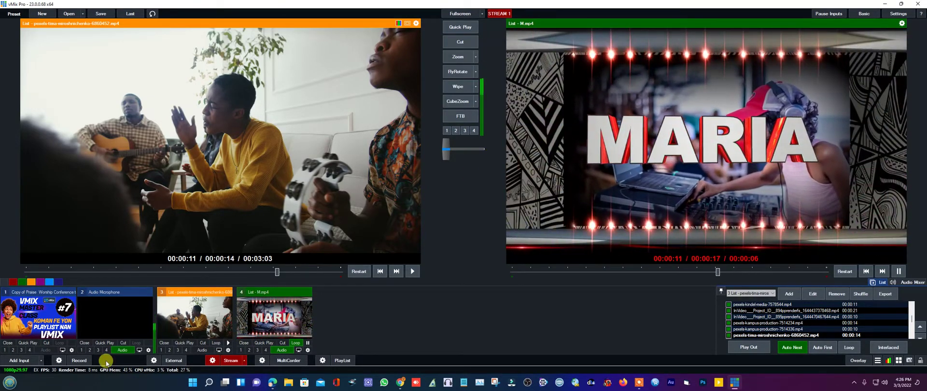
- Begin a third List input and open the file selection for its videos
{"action": "left_click", "coordinate": [8, 361]}
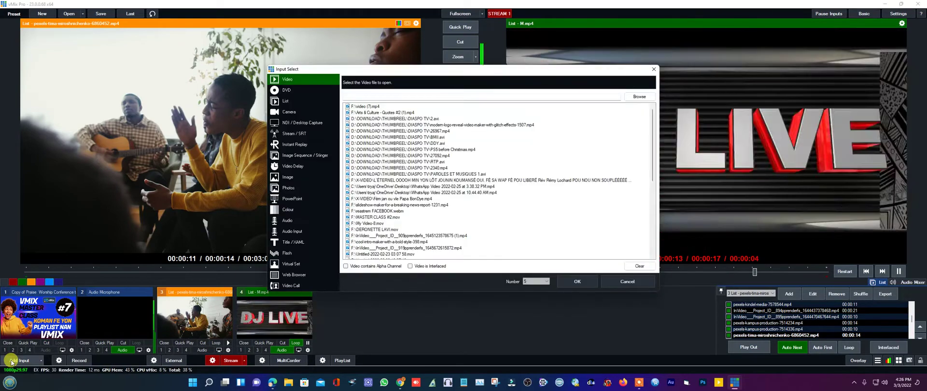
{"action": "left_click", "coordinate": [288, 101]}
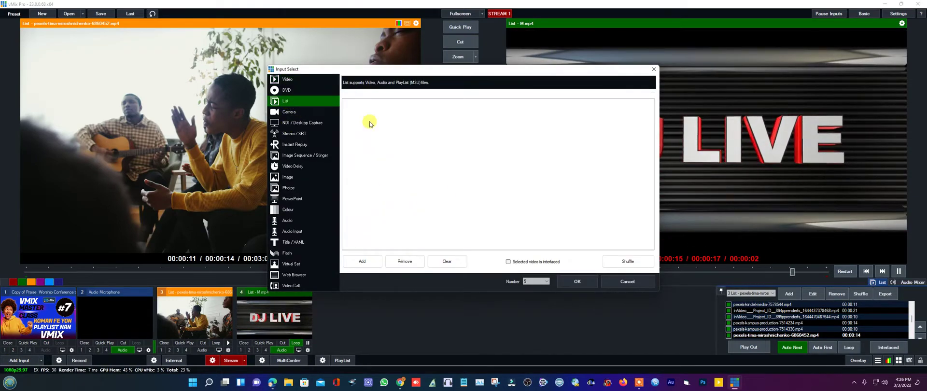
{"action": "left_click", "coordinate": [370, 261]}
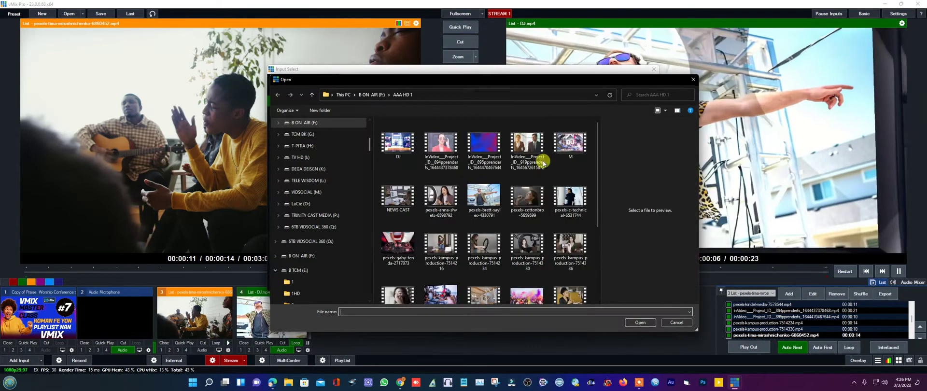
{"action": "left_click", "coordinate": [441, 246]}
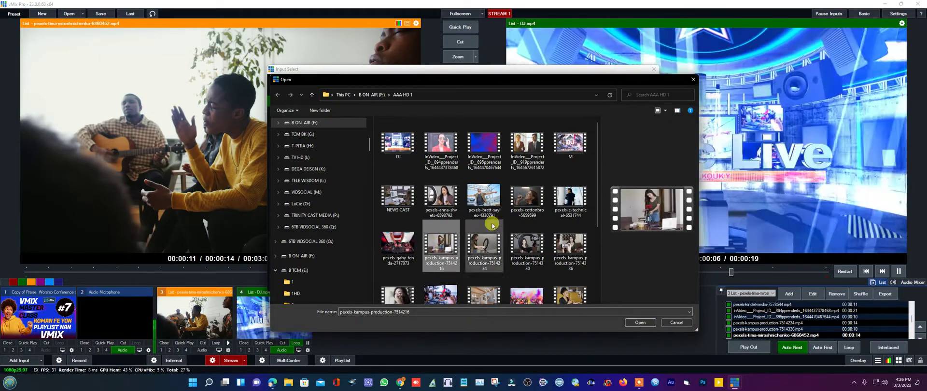
{"action": "left_click", "coordinate": [534, 248], "text": "ctrl"}
{"action": "left_click", "coordinate": [528, 198], "text": "ctrl"}
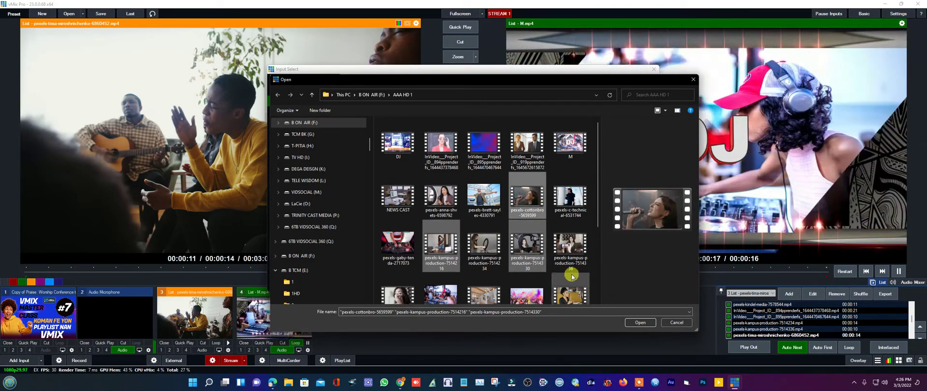
- Load the pexels-kampus-production-7514330 and pexels-mikhail-nilov-7594690 videos into the new list
{"action": "left_click", "coordinate": [526, 254]}
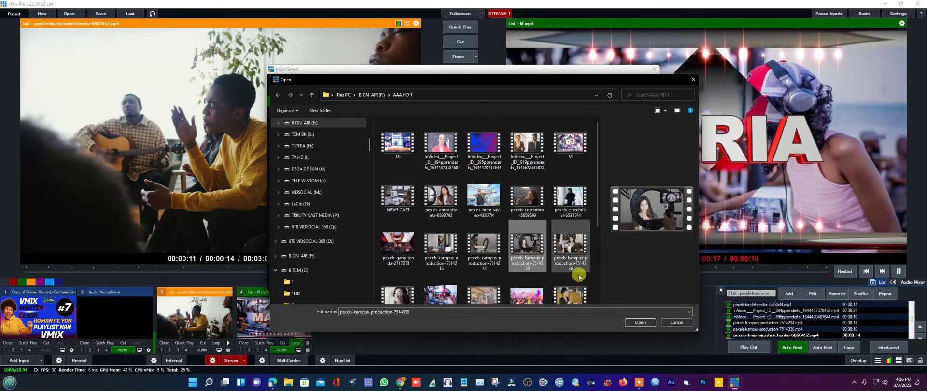
{"action": "left_click", "coordinate": [574, 296], "text": "ctrl"}
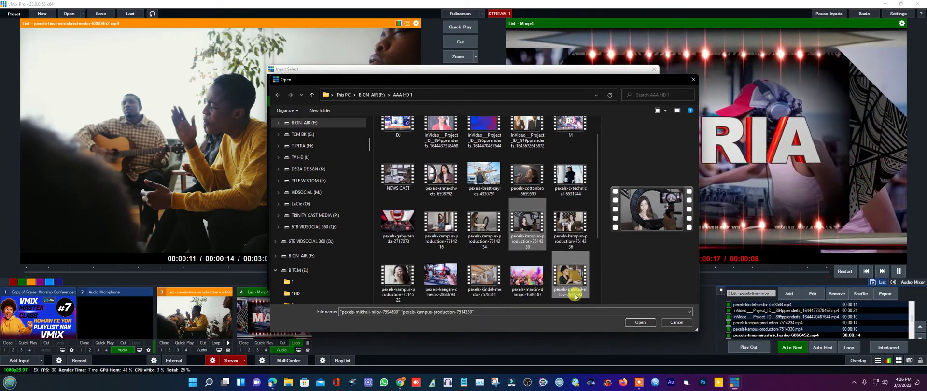
{"action": "left_click", "coordinate": [645, 327]}
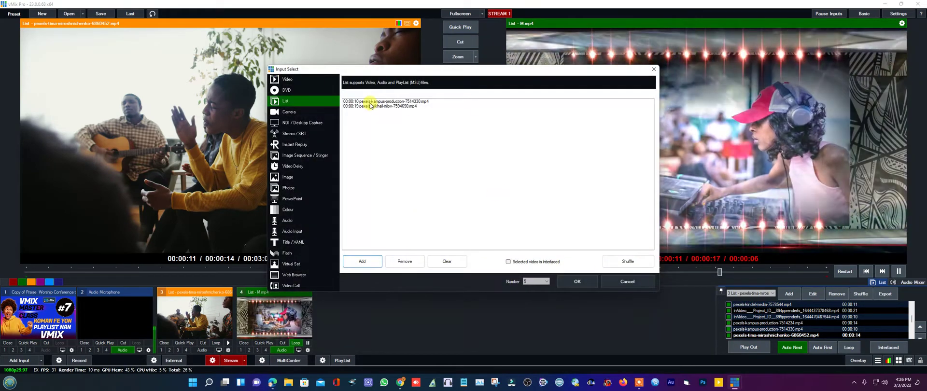
- Add the pexels-c-technical-6531744 video to the new list and shuffle the playlist order
{"action": "left_click", "coordinate": [362, 261]}
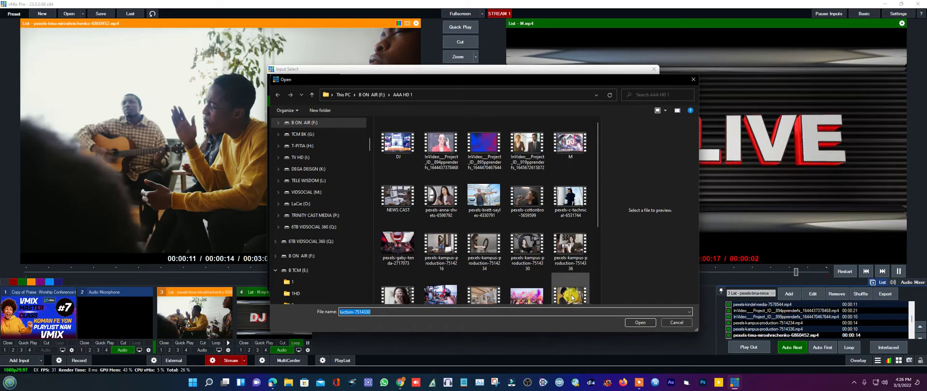
{"action": "left_click", "coordinate": [573, 199]}
{"action": "double_click", "coordinate": [575, 200]}
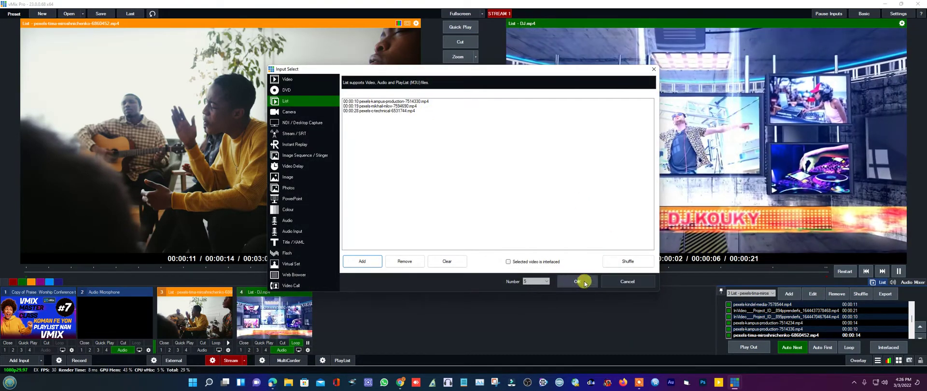
{"action": "left_click", "coordinate": [621, 267]}
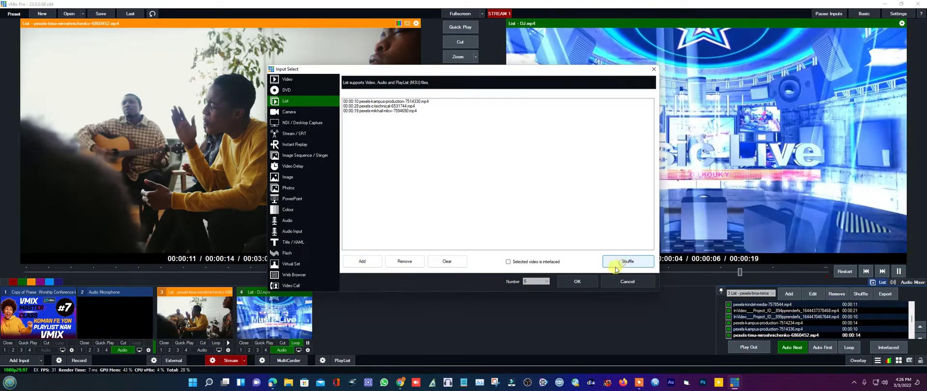
- Create the third List input, load it into the preview and send it to the output with a Zoom transition
{"action": "left_click", "coordinate": [578, 283]}
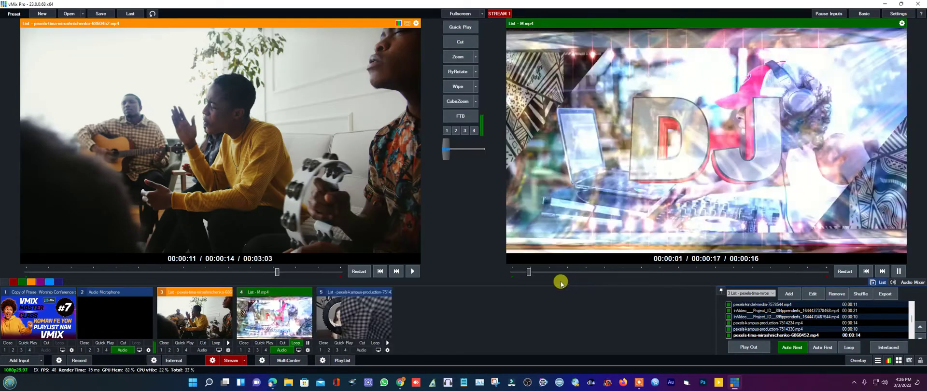
{"action": "left_click", "coordinate": [361, 332]}
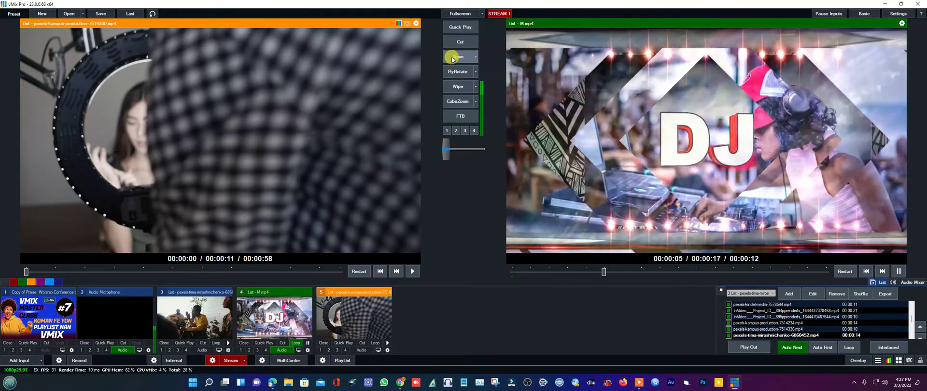
{"action": "left_click", "coordinate": [453, 57]}
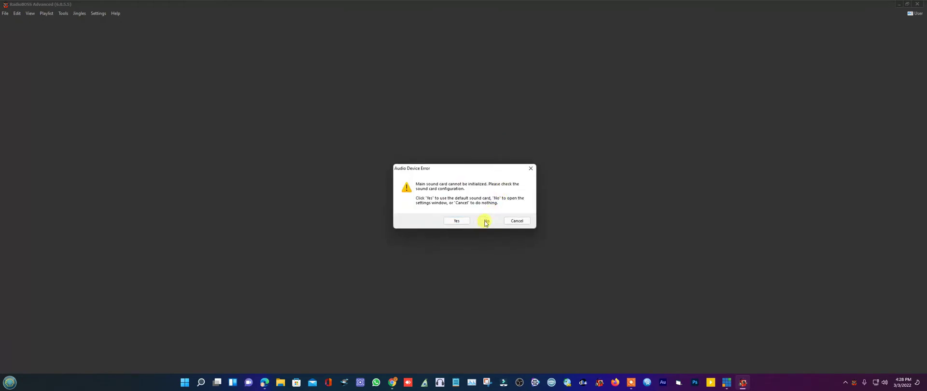
- Set RadioBOSS's main on-air soundcard to the WASAPI device Speakers (Yeti Stereo Microphone) and save the playback settings
{"action": "left_click", "coordinate": [486, 221]}
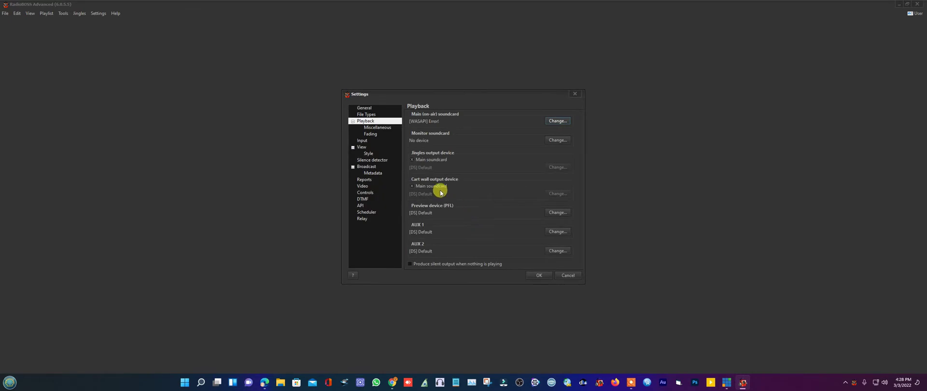
{"action": "left_click", "coordinate": [553, 121]}
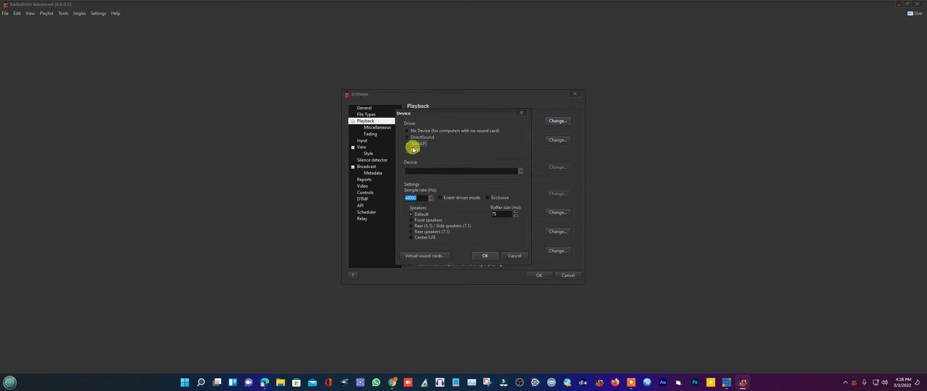
{"action": "left_click", "coordinate": [512, 170]}
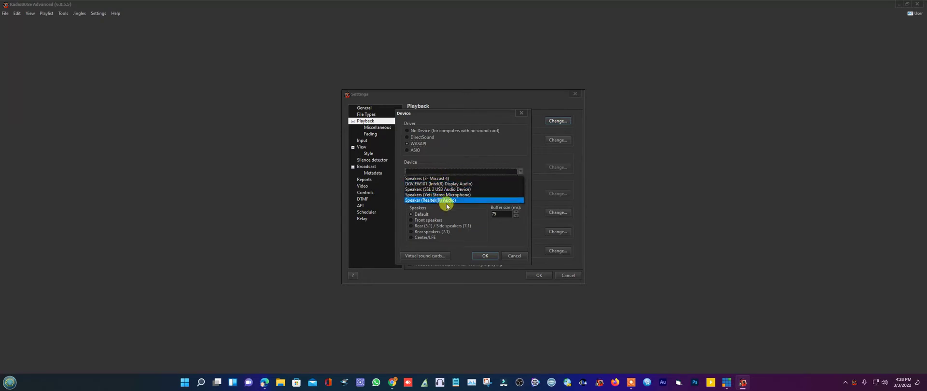
{"action": "left_click", "coordinate": [485, 256]}
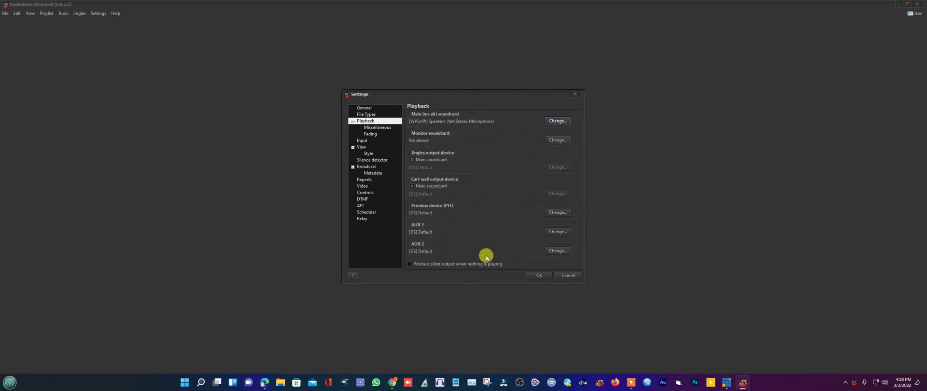
{"action": "left_click", "coordinate": [539, 277]}
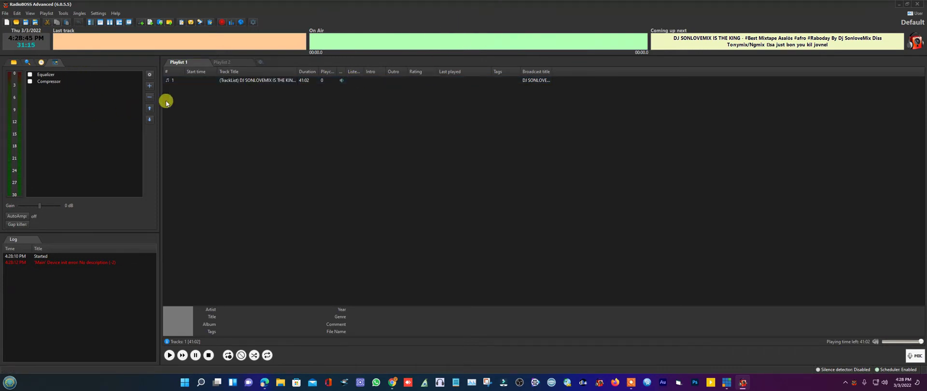
- Start a new track list entry for Playlist 1 and open the folder selection for its source
{"action": "left_click", "coordinate": [6, 13]}
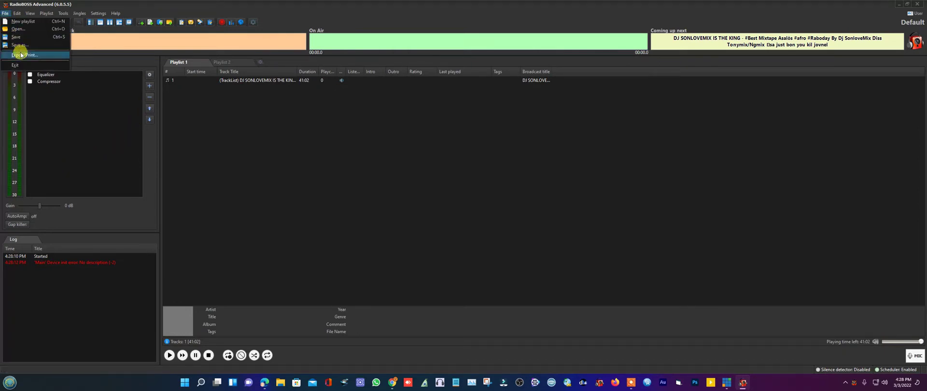
{"action": "left_click", "coordinate": [286, 131]}
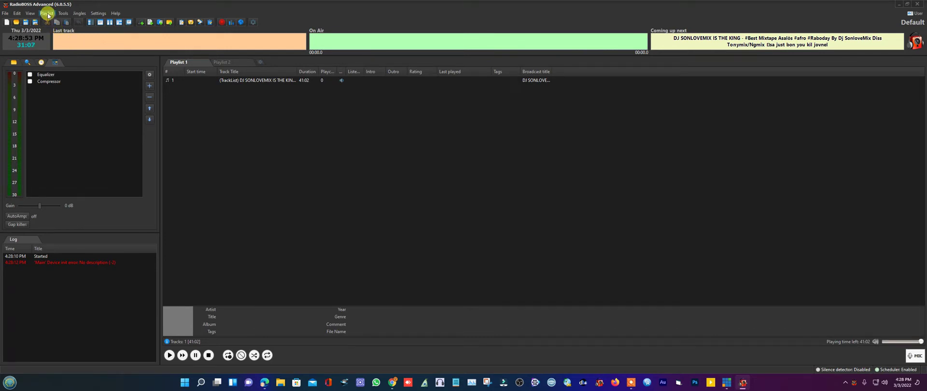
{"action": "left_click", "coordinate": [47, 14]}
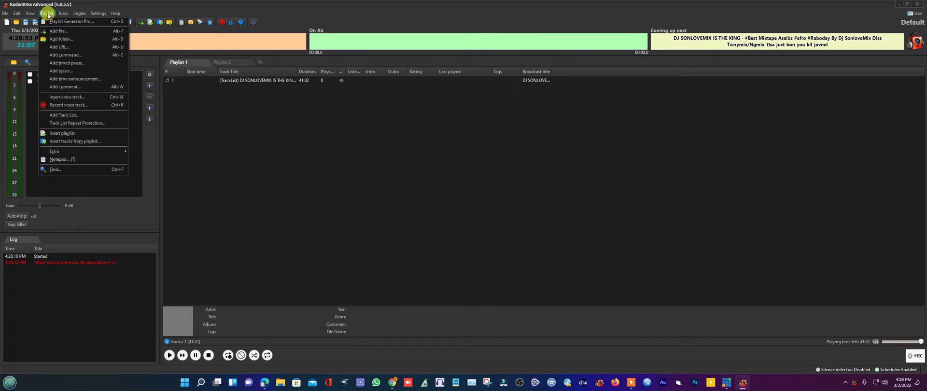
{"action": "left_click", "coordinate": [68, 115]}
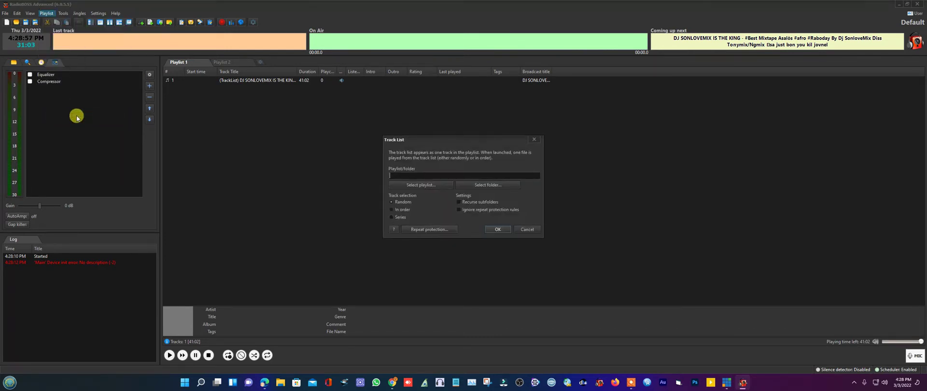
{"action": "left_click", "coordinate": [490, 185]}
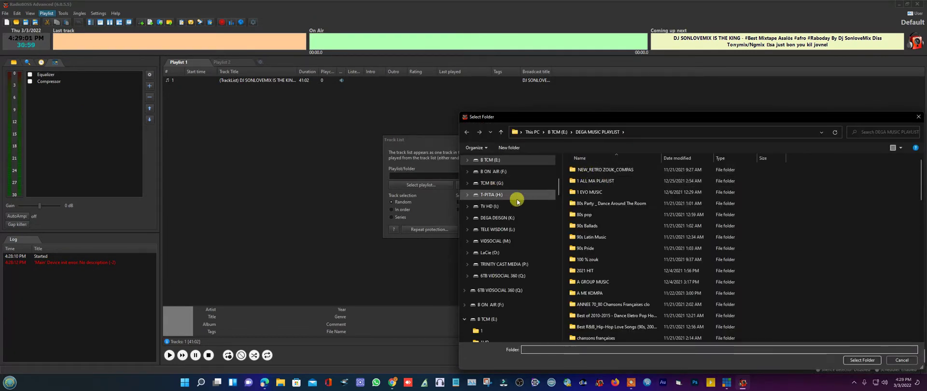
- Choose the AAA HD 1 folder on the B ON AIR (F:) drive, include its subfolders and add the random track list
{"action": "scroll", "coordinate": [506, 245], "scroll_direction": "up", "scroll_amount": 1}
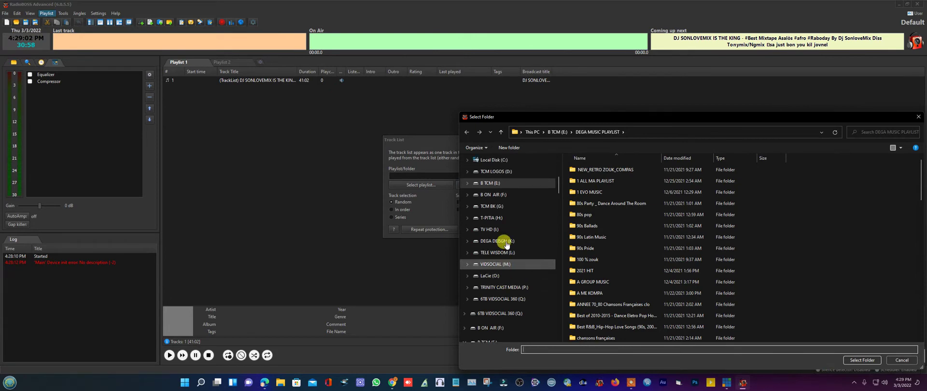
{"action": "scroll", "coordinate": [503, 232], "scroll_direction": "up", "scroll_amount": 1}
{"action": "left_click", "coordinate": [497, 219]}
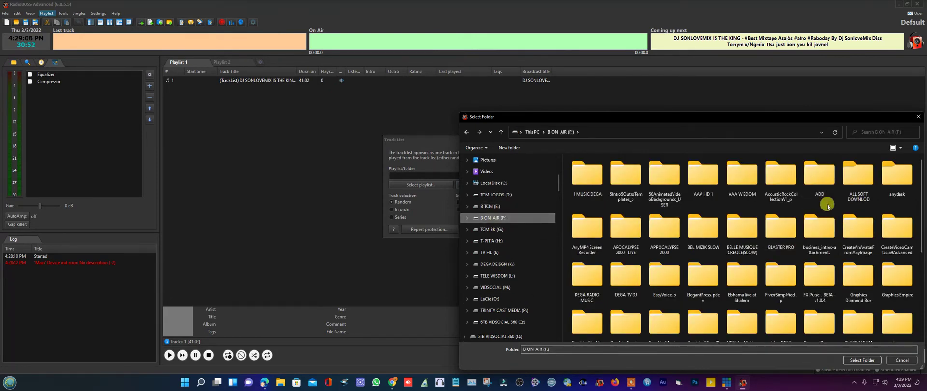
{"action": "double_click", "coordinate": [700, 177]}
{"action": "left_click", "coordinate": [863, 360]}
{"action": "left_click", "coordinate": [459, 202]}
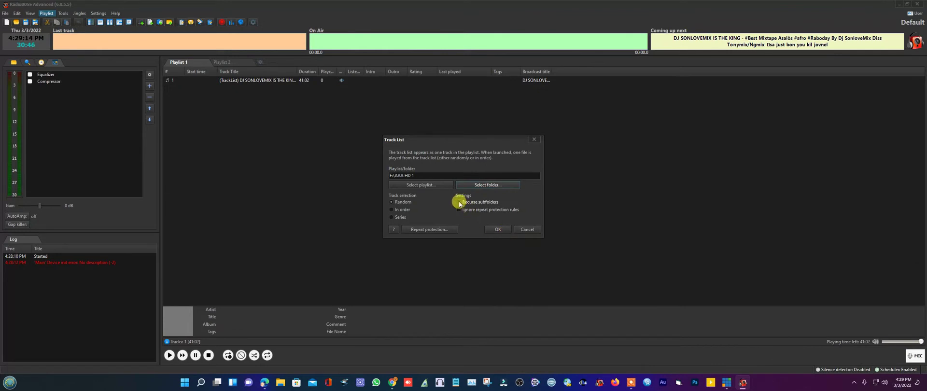
{"action": "left_click", "coordinate": [496, 230]}
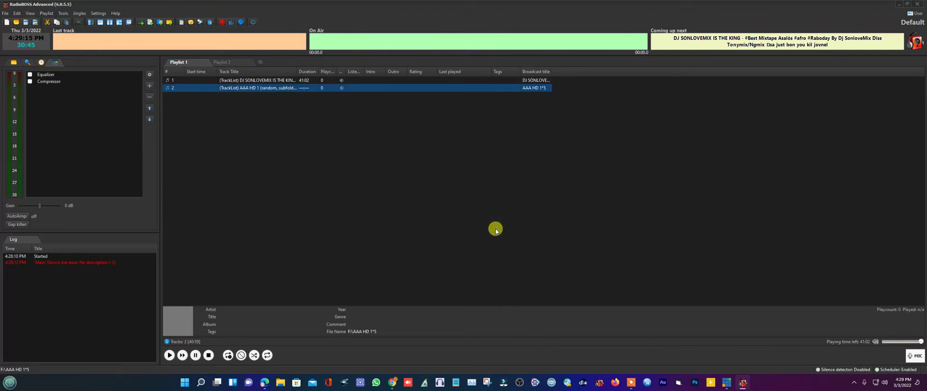
- Play the AAA HD 1 track list, move its video window off the main screen and return to vMix
{"action": "double_click", "coordinate": [268, 91]}
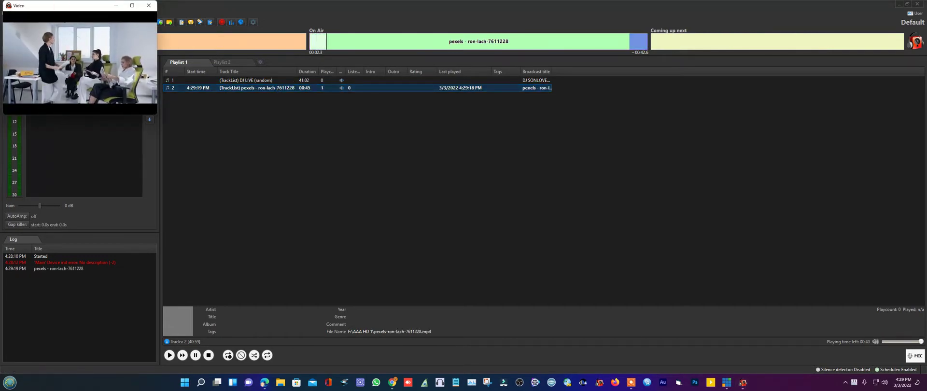
{"action": "left_click_drag", "start_coordinate": [117, 30], "coordinate": [472, 140]}
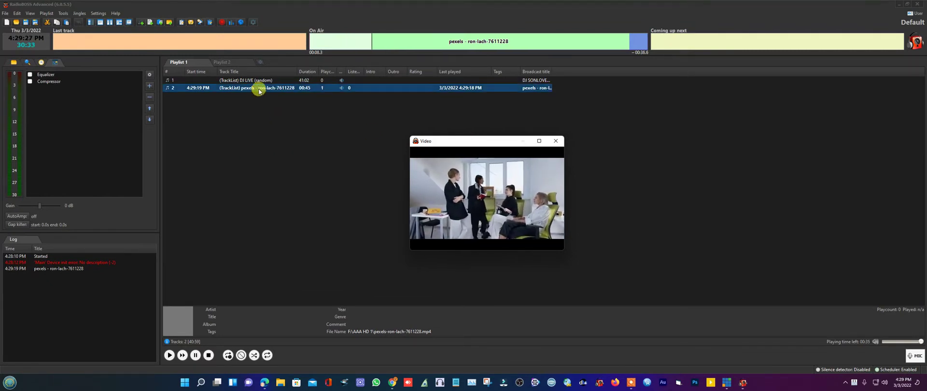
{"action": "left_click_drag", "start_coordinate": [471, 147], "coordinate": [0, 105]}
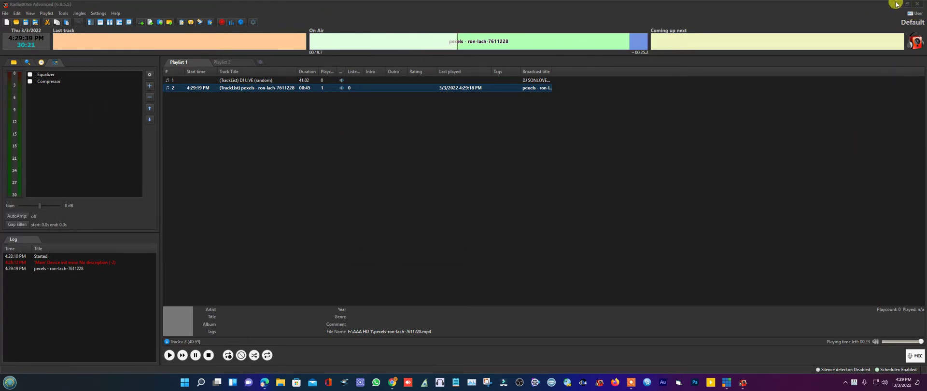
{"action": "left_click", "coordinate": [898, 5]}
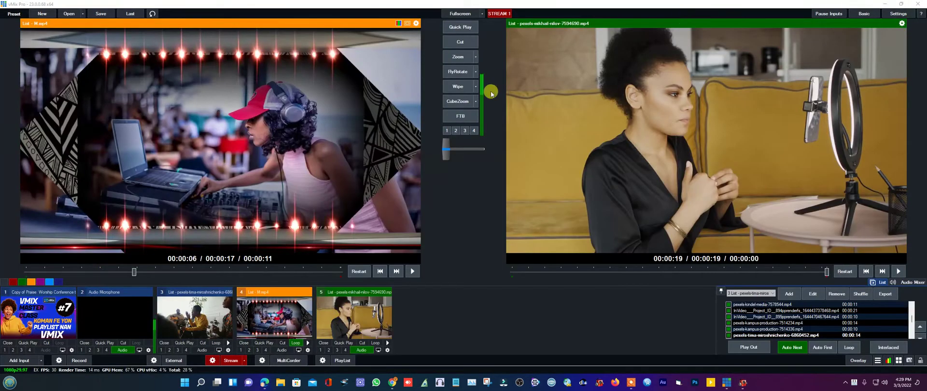
- Add a local desktop capture input of the RadioBOSS - player window and load it into the preview
{"action": "left_click", "coordinate": [14, 362]}
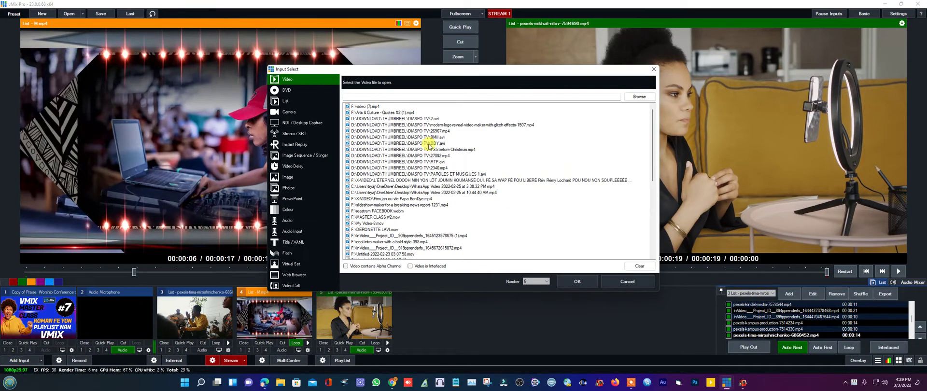
{"action": "left_click", "coordinate": [297, 124]}
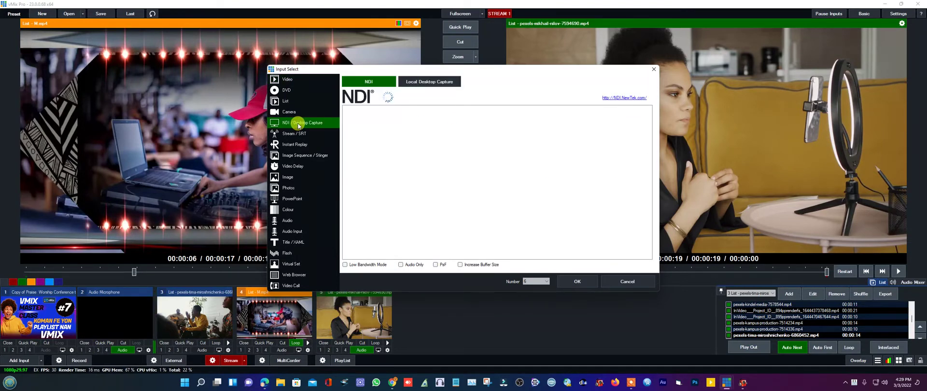
{"action": "left_click", "coordinate": [421, 82]}
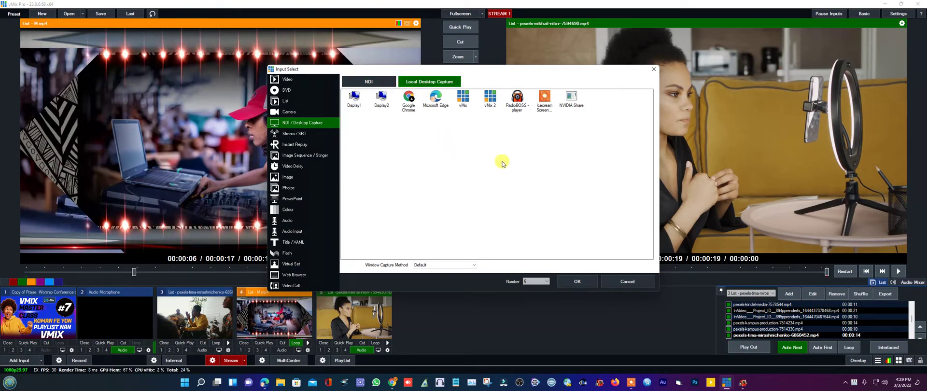
{"action": "double_click", "coordinate": [518, 99]}
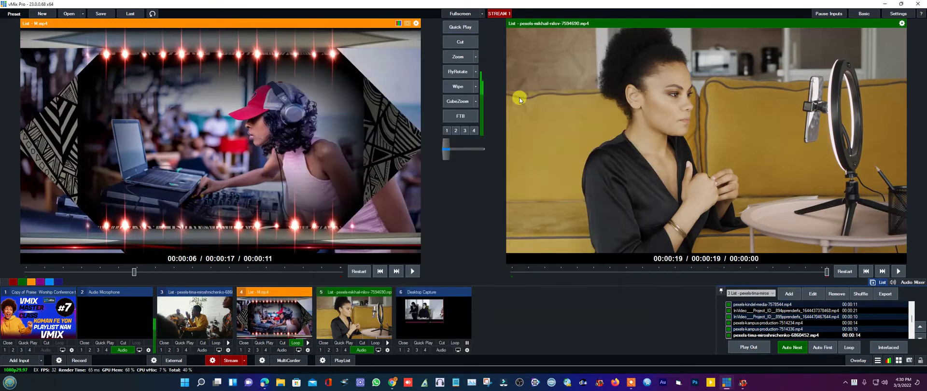
{"action": "left_click", "coordinate": [429, 319]}
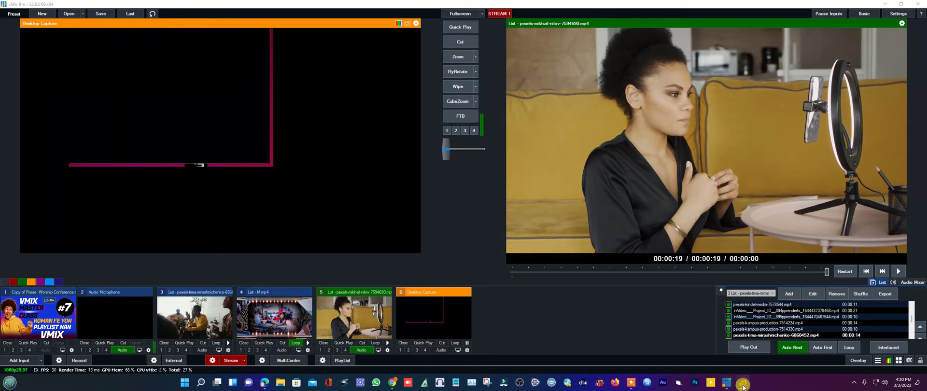
- Switch to RadioBOSS, delete the first track list from Playlist 1, play the remaining AAA HD 1 list and return to vMix
{"action": "left_click", "coordinate": [743, 384]}
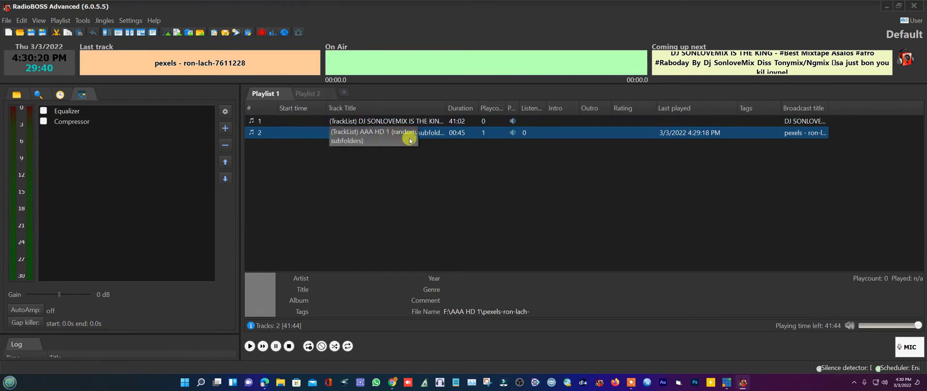
{"action": "left_click", "coordinate": [408, 122]}
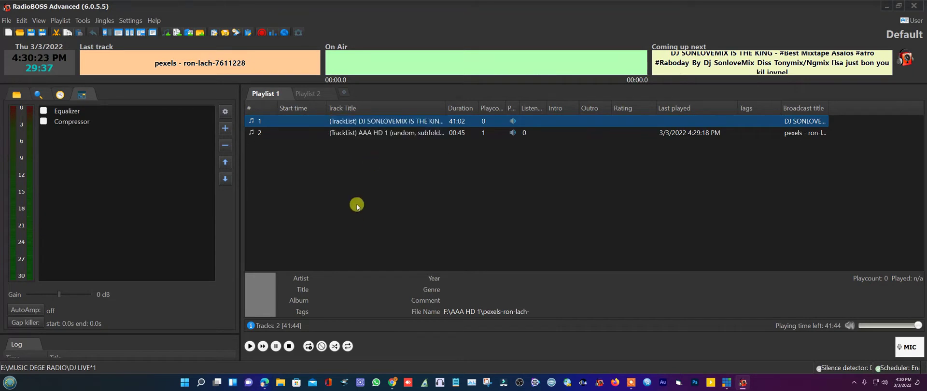
{"action": "right_click", "coordinate": [375, 122]}
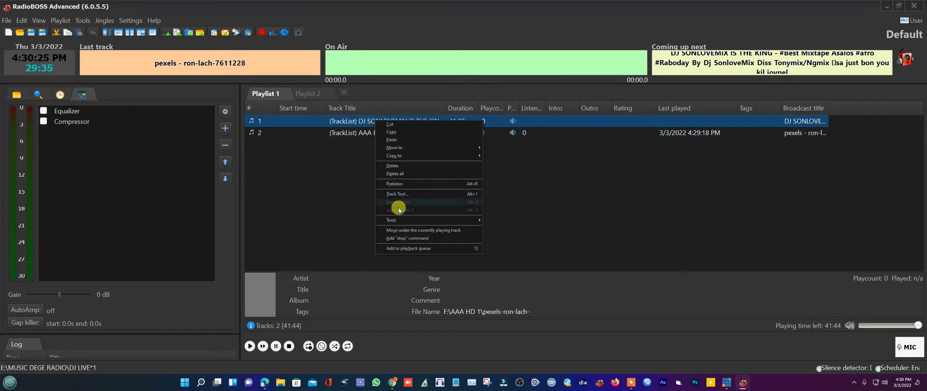
{"action": "left_click", "coordinate": [395, 167]}
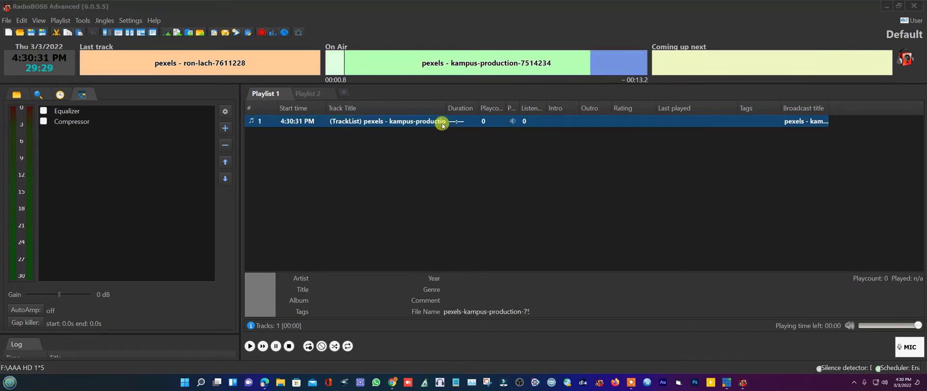
{"action": "left_click", "coordinate": [890, 7]}
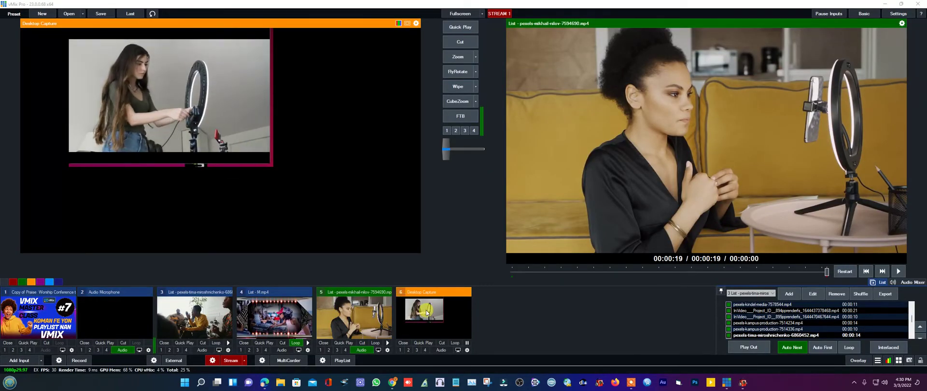
- Enlarge the Desktop Capture input to Zoom X 2.205 and Zoom Y 3.352, and pan it to about X 0.46, Y -0.42
{"action": "right_click", "coordinate": [410, 300]}
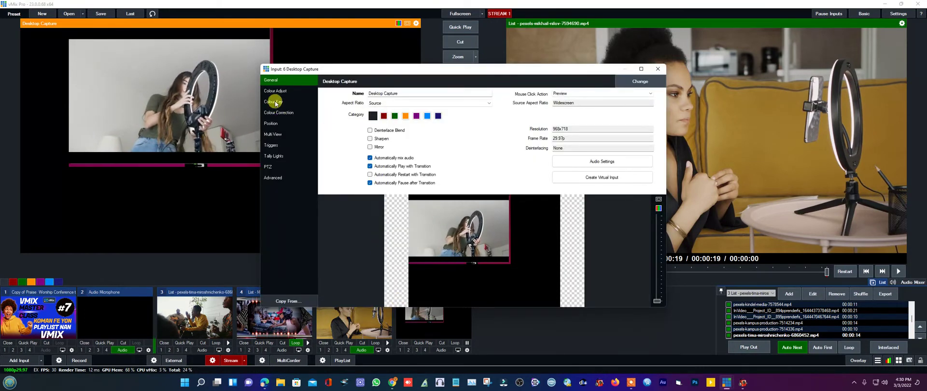
{"action": "left_click", "coordinate": [271, 123]}
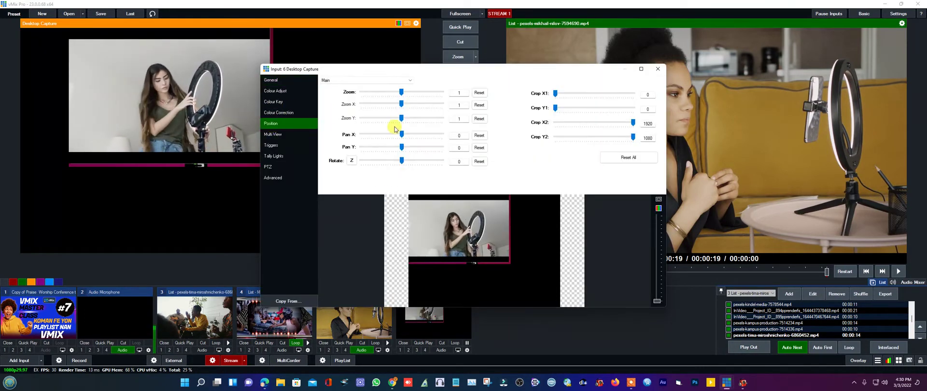
{"action": "left_click_drag", "start_coordinate": [399, 117], "coordinate": [426, 137]}
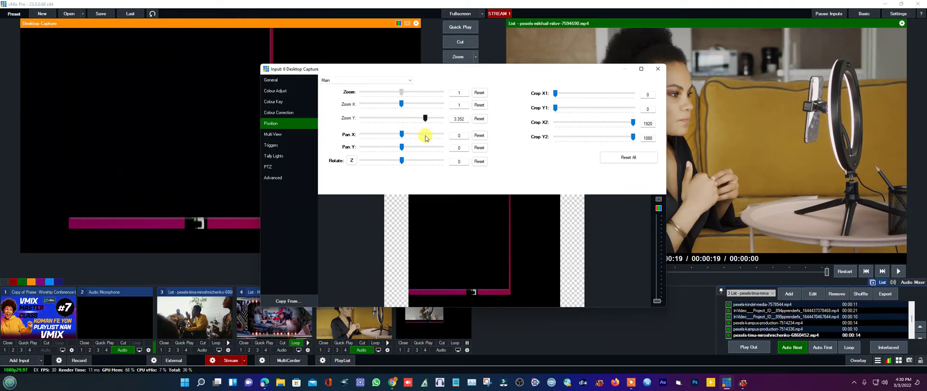
{"action": "left_click_drag", "start_coordinate": [404, 107], "coordinate": [413, 108]}
{"action": "left_click_drag", "start_coordinate": [497, 217], "coordinate": [558, 251]}
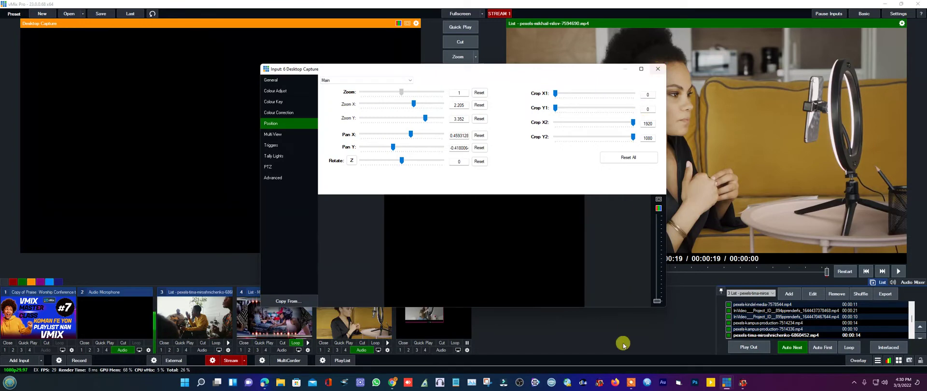
- Switch to RadioBOSS and add a random track list of the F:\AAA HD 1 folder, including subfolders, to Playlist 1
{"action": "left_click", "coordinate": [744, 383]}
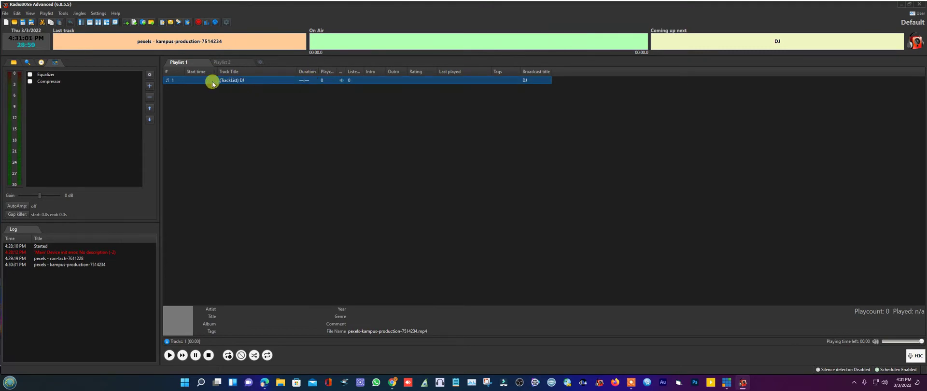
{"action": "left_click", "coordinate": [46, 13]}
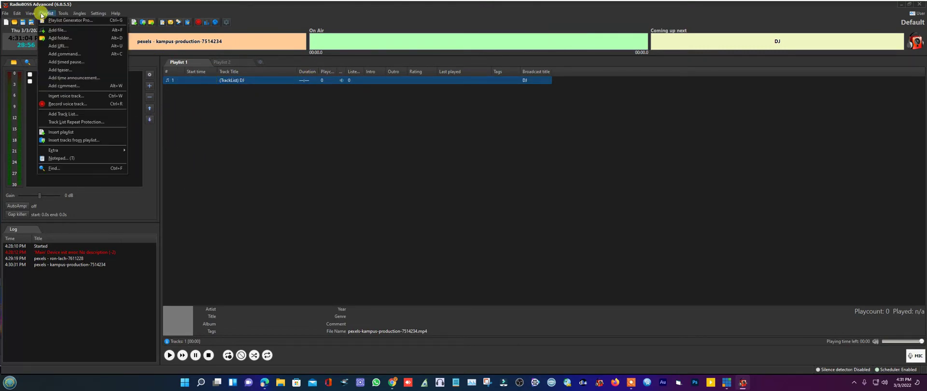
{"action": "left_click", "coordinate": [65, 114]}
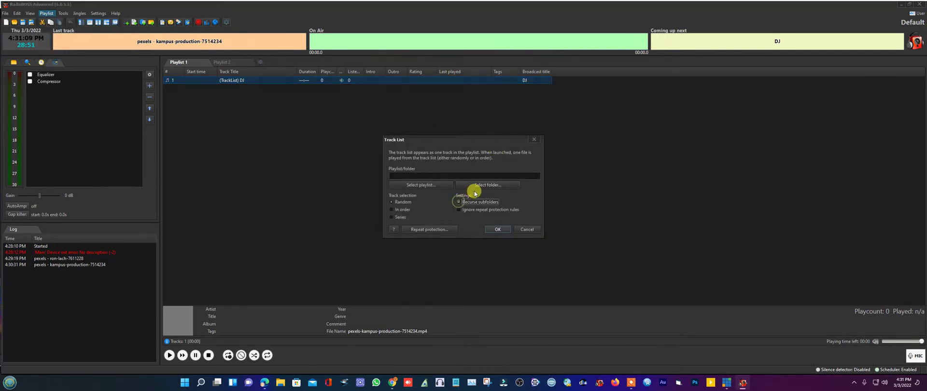
{"action": "left_click", "coordinate": [473, 185]}
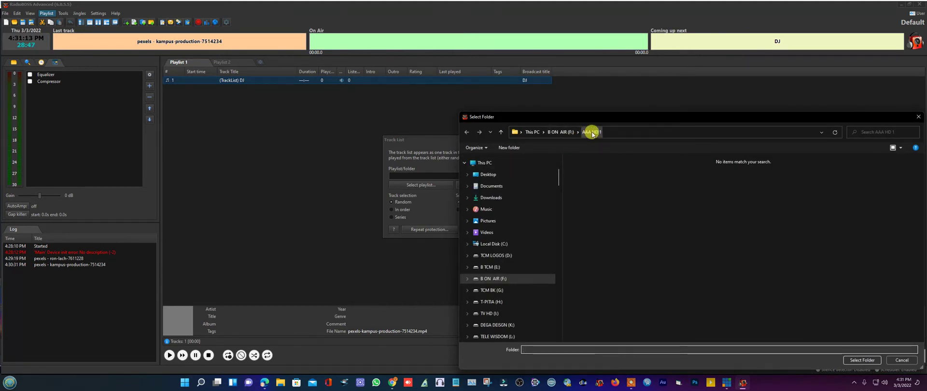
{"action": "left_click", "coordinate": [861, 361]}
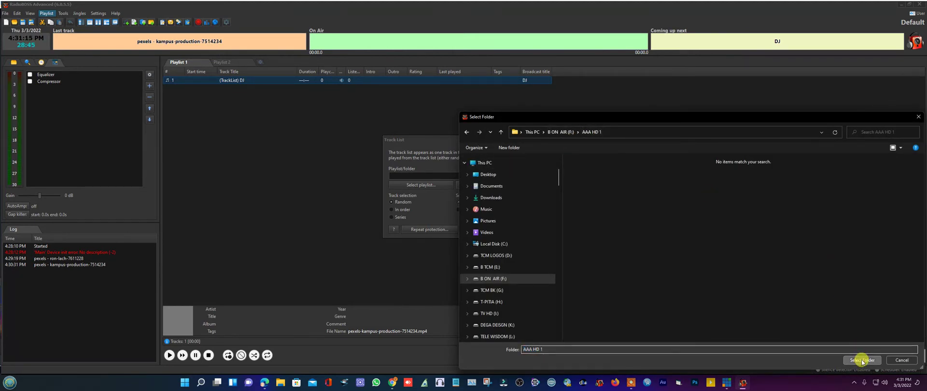
{"action": "left_click", "coordinate": [500, 230]}
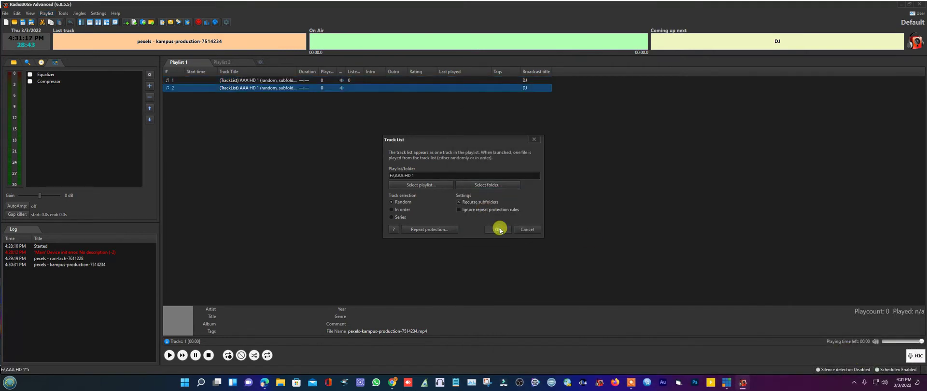
- Play the new AAA HD 1 track list with repeat track and shuffle enabled, and return to vMix
{"action": "double_click", "coordinate": [298, 88]}
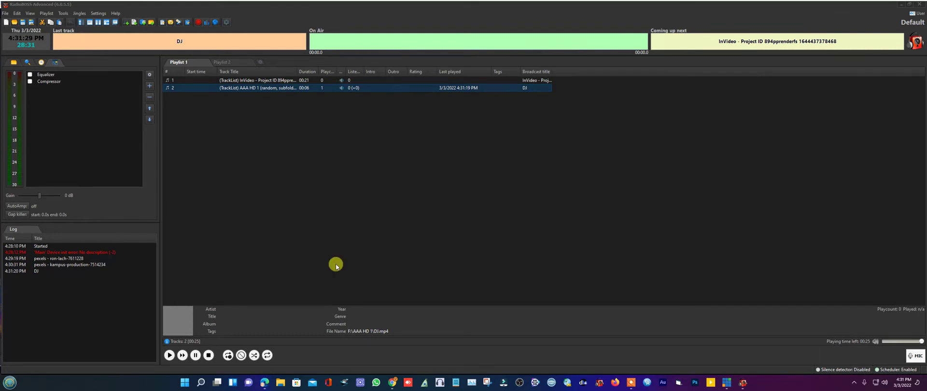
{"action": "left_click", "coordinate": [229, 355]}
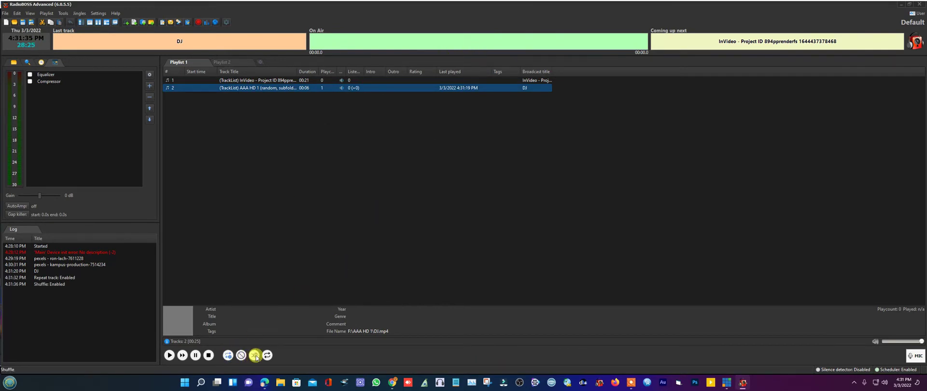
{"action": "left_click", "coordinate": [279, 89]}
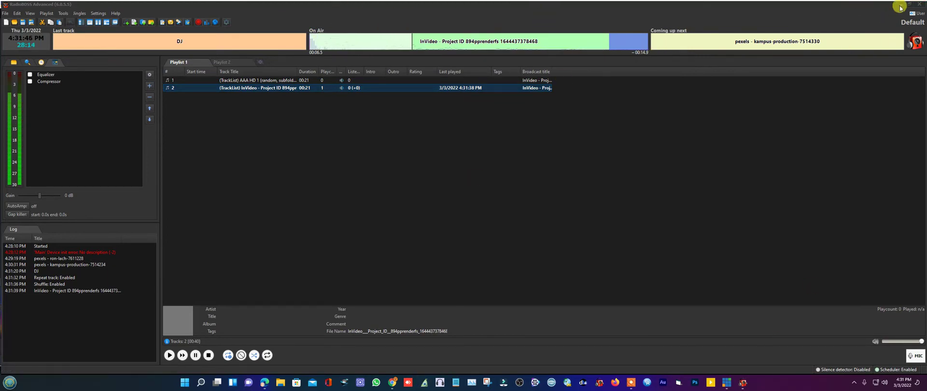
{"action": "left_click", "coordinate": [904, 6]}
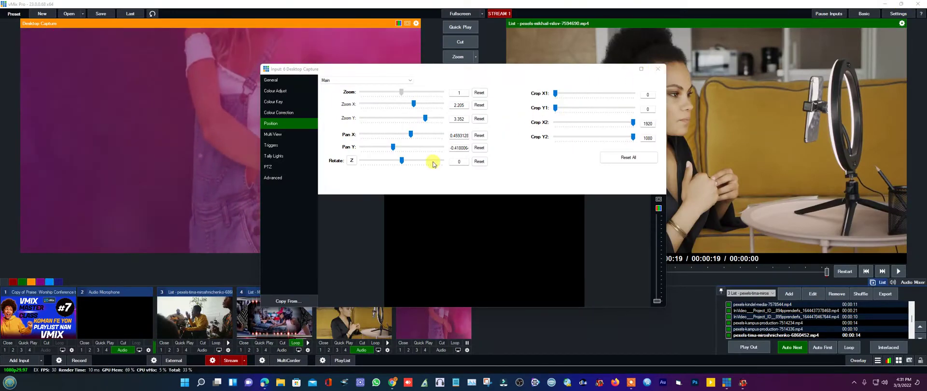
- Reset the Desktop Capture's Zoom, Zoom X and Zoom Y to 1, and pan it to about X -0.19, Y 0.07
{"action": "left_click", "coordinate": [479, 119]}
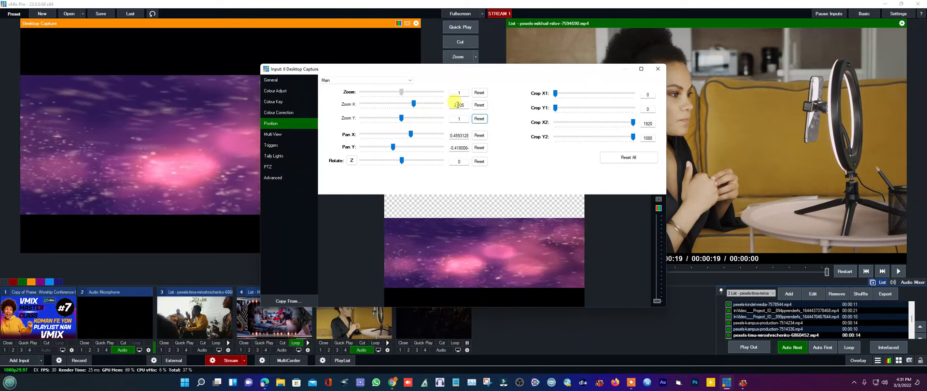
{"action": "left_click", "coordinate": [478, 93]}
{"action": "left_click", "coordinate": [478, 105]}
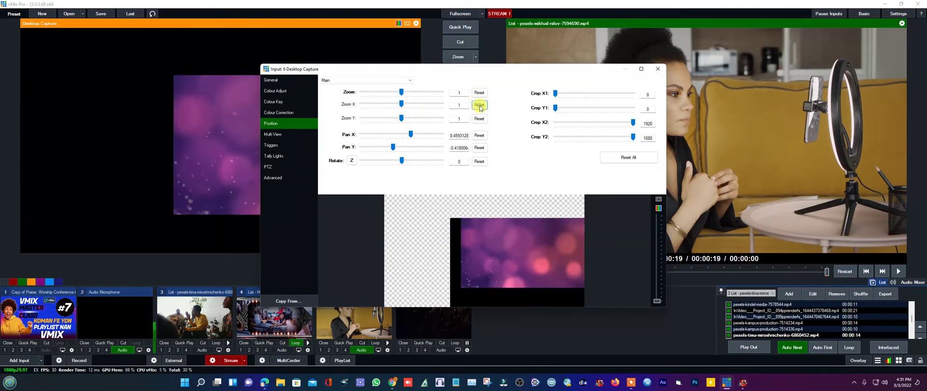
{"action": "left_click_drag", "start_coordinate": [513, 244], "coordinate": [448, 215]}
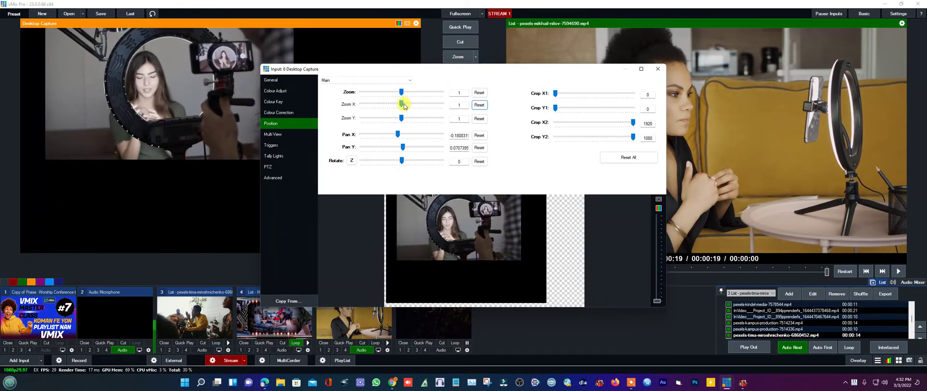
- Enlarge the Desktop Capture to Zoom 2.098 on both axes and pan it to about X -0.12, Y -0.48
{"action": "left_click_drag", "start_coordinate": [401, 119], "coordinate": [412, 104]}
{"action": "left_click_drag", "start_coordinate": [504, 246], "coordinate": [516, 277]}
{"action": "left_click_drag", "start_coordinate": [406, 118], "coordinate": [413, 120]}
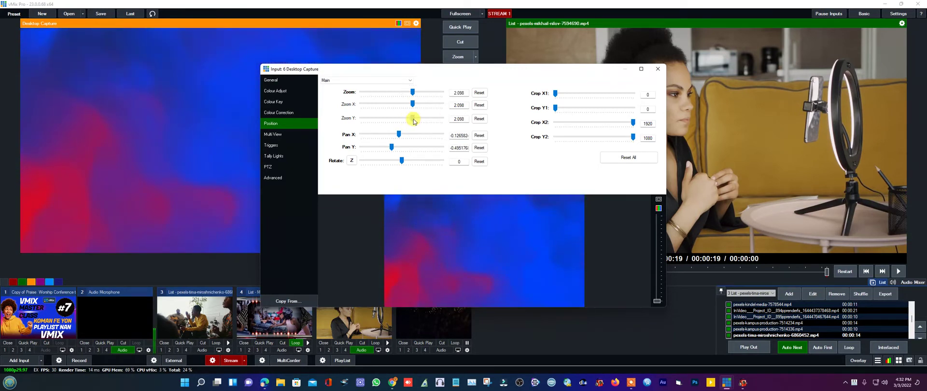
{"action": "left_click_drag", "start_coordinate": [520, 216], "coordinate": [518, 216]}
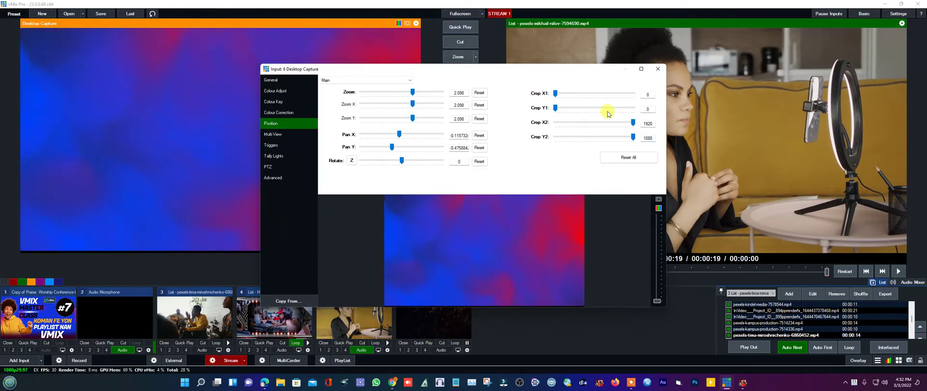
{"action": "left_click", "coordinate": [657, 69]}
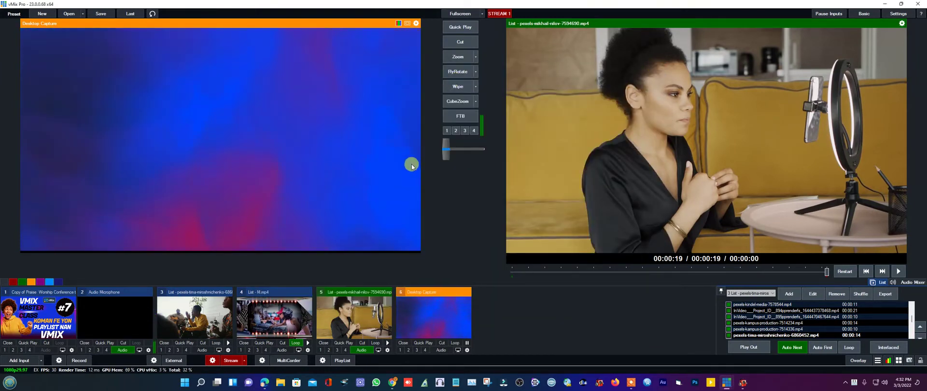
- Adjust the Desktop Capture's Pan Y to about -0.55 and send it to the output with the Zoom transition
{"action": "double_click", "coordinate": [419, 327]}
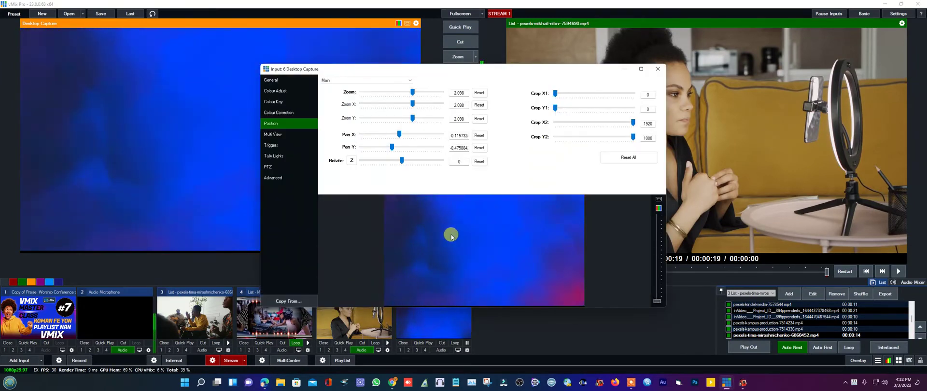
{"action": "left_click", "coordinate": [658, 69]}
{"action": "left_click", "coordinate": [459, 57]}
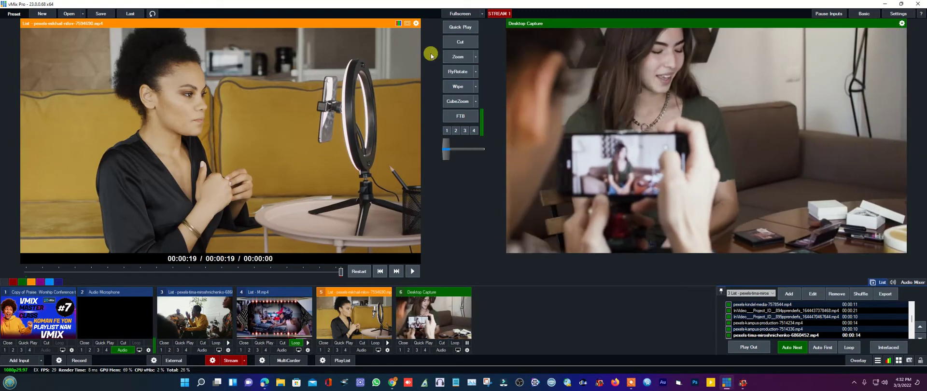
- Refine the Desktop Capture's framing to Zoom X 2.062 and Zoom Y 1.74, panned to about X -0.10, Y -0.73
{"action": "left_click", "coordinate": [442, 325]}
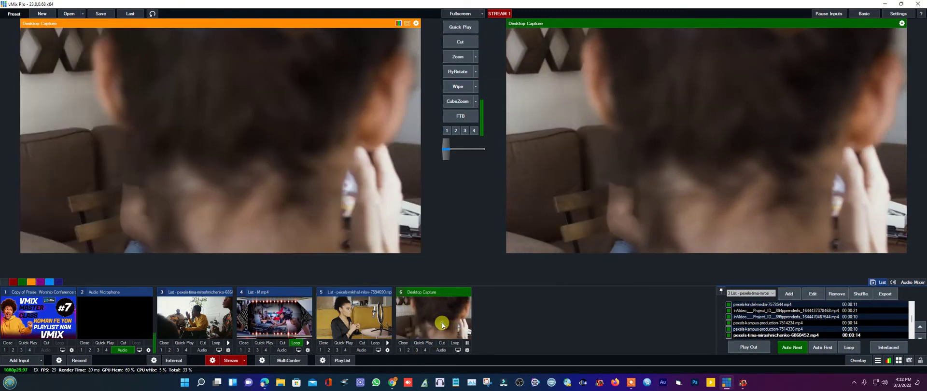
{"action": "right_click", "coordinate": [442, 325]}
{"action": "left_click_drag", "start_coordinate": [408, 104], "coordinate": [413, 105]}
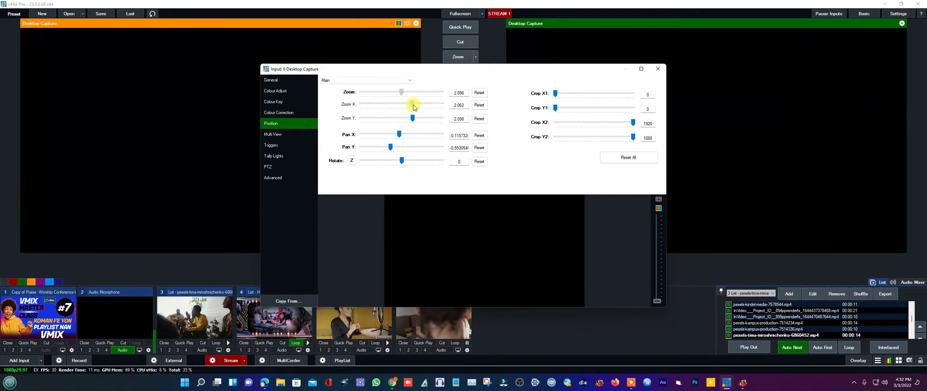
{"action": "left_click_drag", "start_coordinate": [412, 117], "coordinate": [408, 124]}
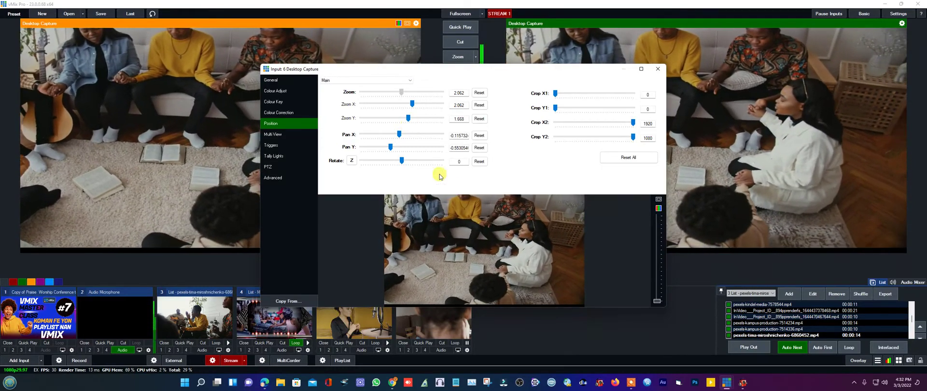
{"action": "left_click_drag", "start_coordinate": [400, 136], "coordinate": [408, 124]}
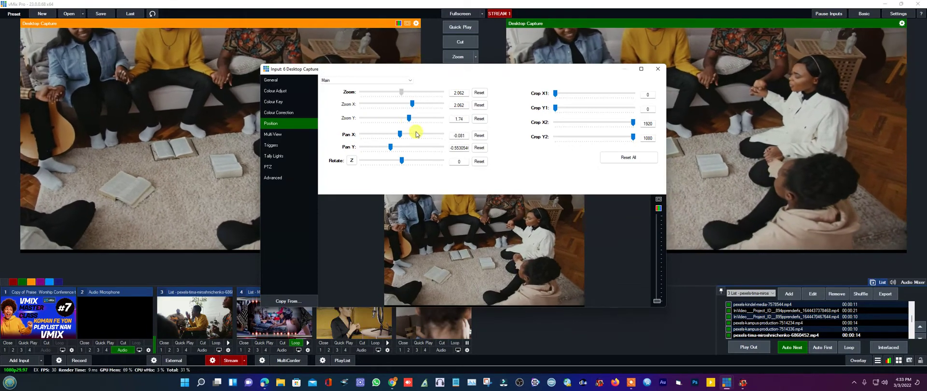
{"action": "left_click_drag", "start_coordinate": [514, 253], "coordinate": [513, 264]}
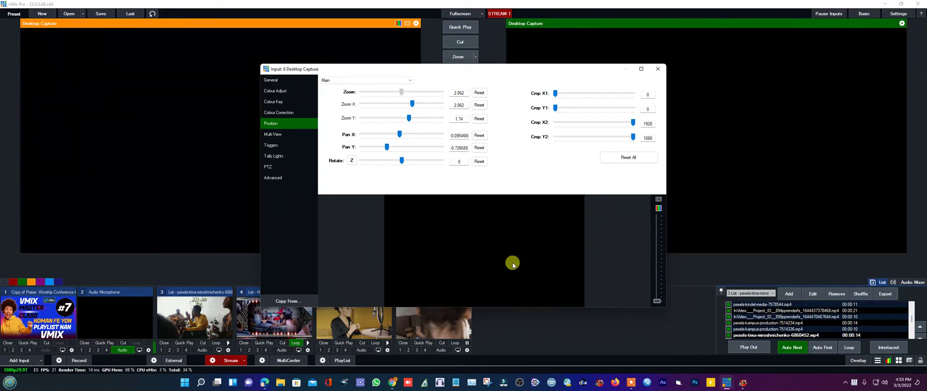
{"action": "left_click", "coordinate": [658, 69]}
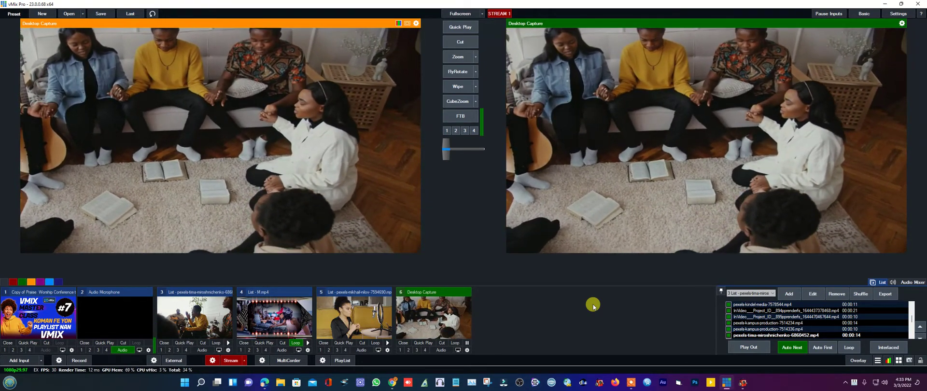
- Switch to RadioBOSS to check the track list being played, and return to vMix
{"action": "left_click", "coordinate": [742, 384]}
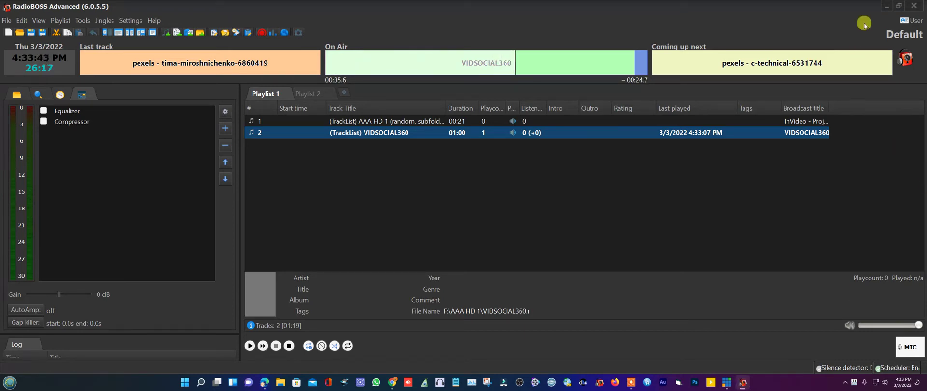
{"action": "left_click", "coordinate": [886, 8]}
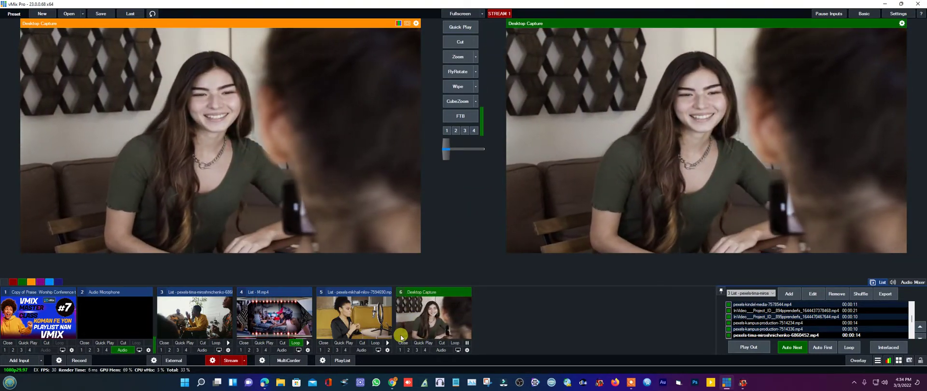
- Send the list input 5 to the output with the Zoom transition, remove the Desktop Capture input and load list 5 into the preview
{"action": "left_click", "coordinate": [373, 316]}
{"action": "left_click", "coordinate": [458, 57]}
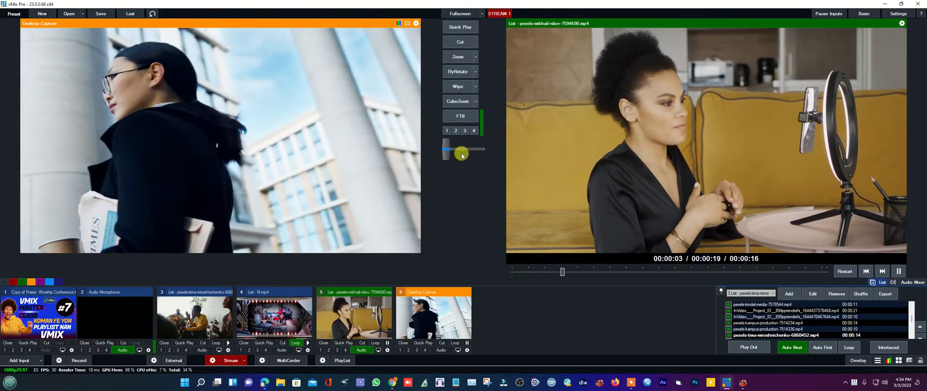
{"action": "left_click", "coordinate": [403, 343]}
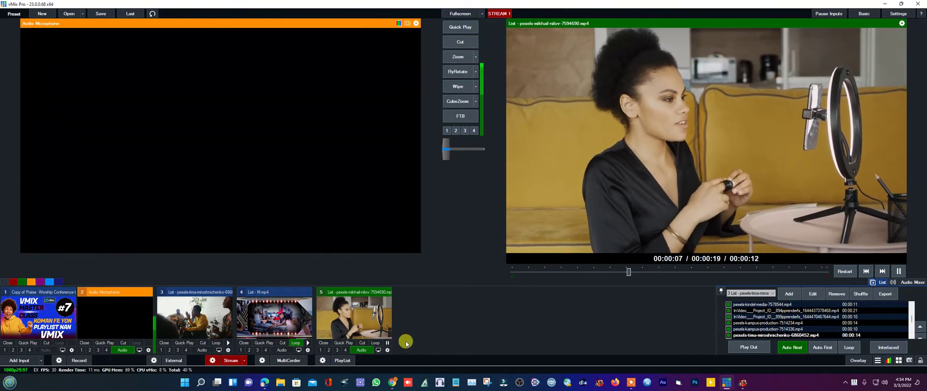
{"action": "left_click", "coordinate": [364, 318]}
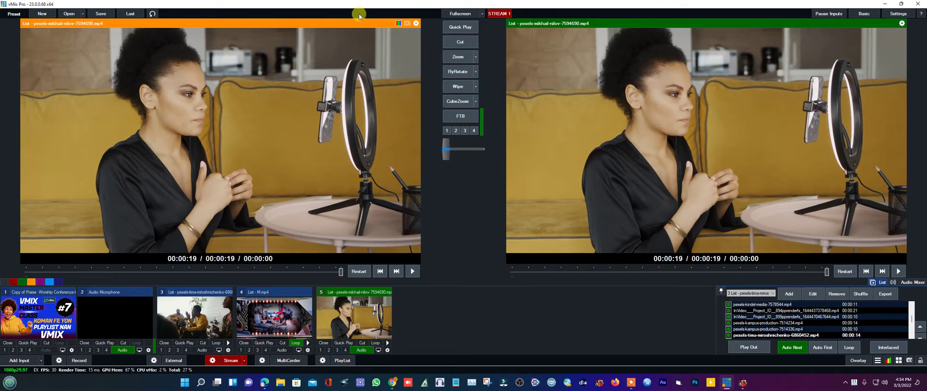
- Add a new List input containing DJ, the three InVideo project clips and M from the AAA HD 1 folder
{"action": "left_click", "coordinate": [13, 360]}
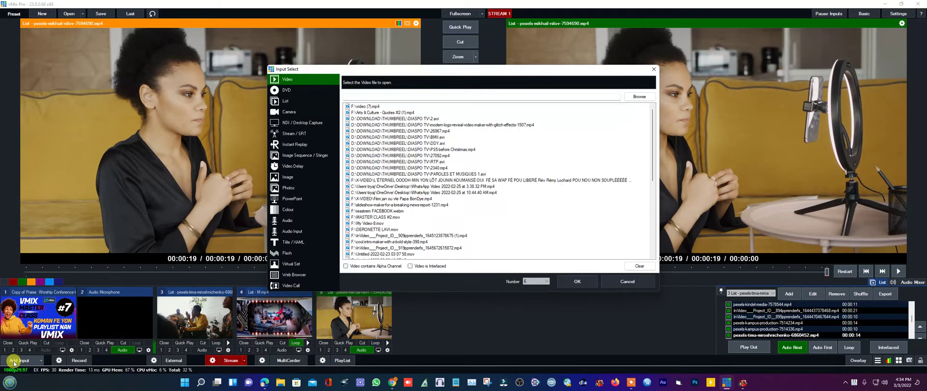
{"action": "left_click", "coordinate": [287, 102]}
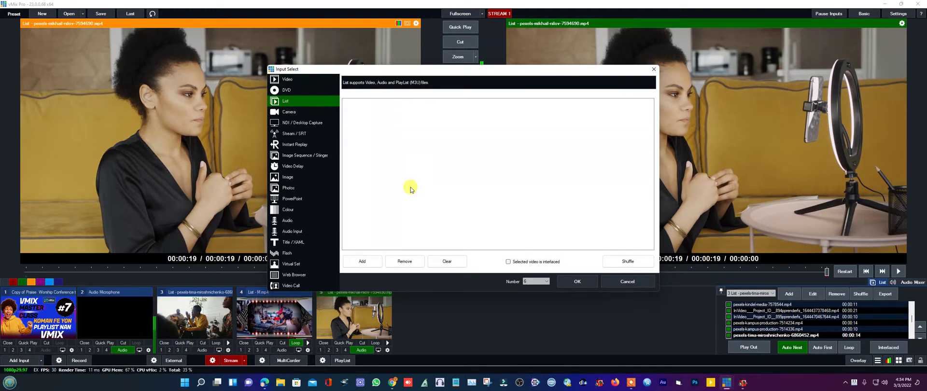
{"action": "left_click", "coordinate": [363, 262]}
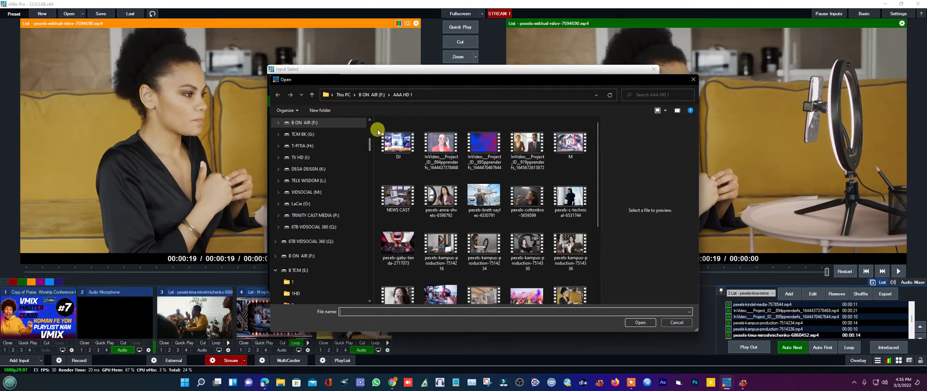
{"action": "left_click_drag", "start_coordinate": [379, 129], "coordinate": [585, 153]}
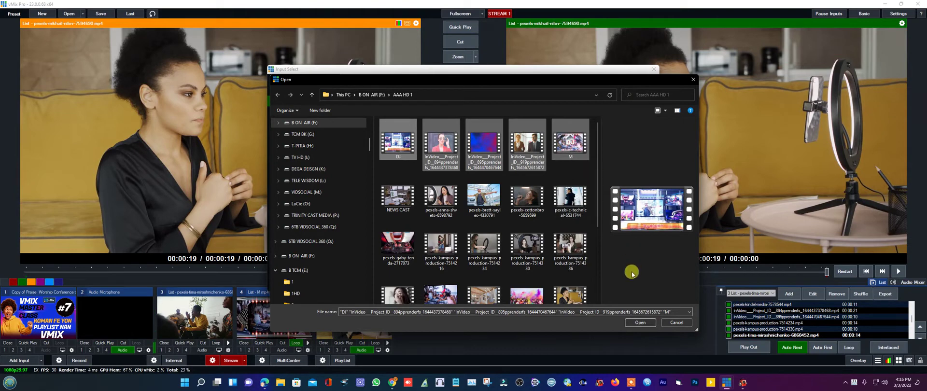
{"action": "left_click", "coordinate": [641, 323]}
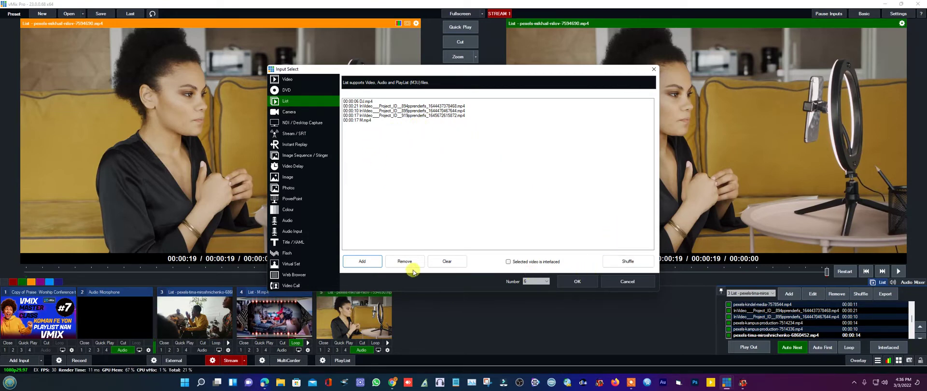
{"action": "left_click", "coordinate": [424, 111]}
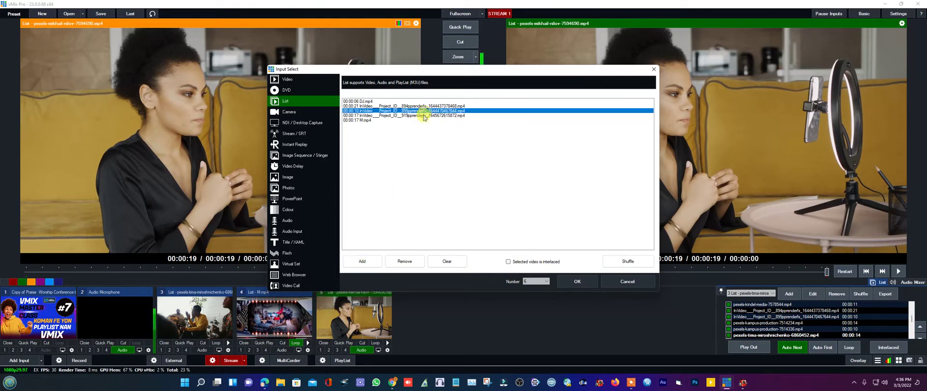
{"action": "left_click", "coordinate": [577, 281]}
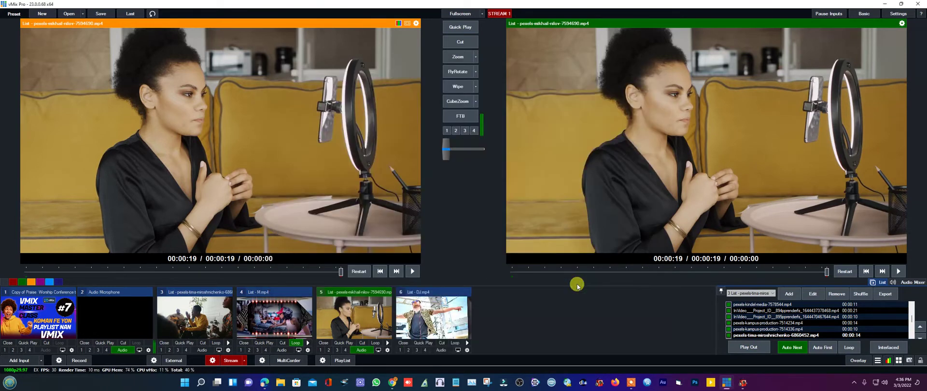
- Load list input 6 into the preview, send it to the output with the FlyRotate transition and enable its looping
{"action": "left_click", "coordinate": [452, 318]}
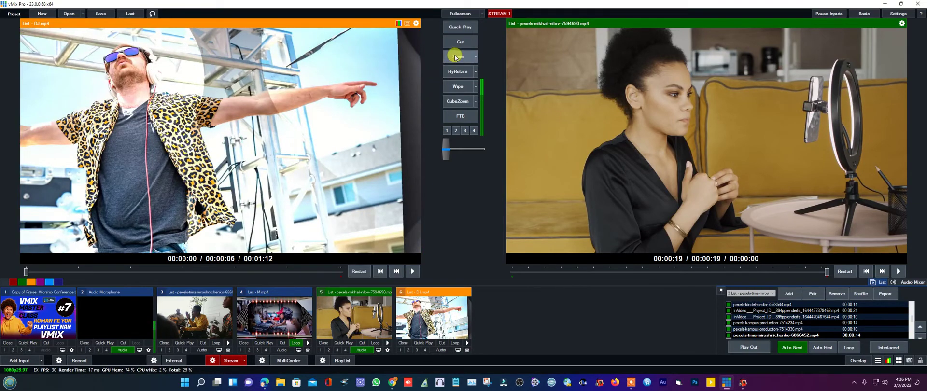
{"action": "left_click", "coordinate": [457, 72]}
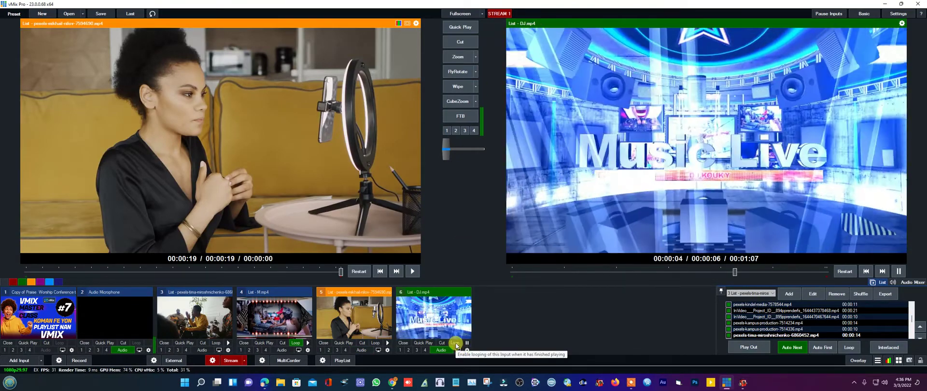
{"action": "left_click", "coordinate": [455, 343]}
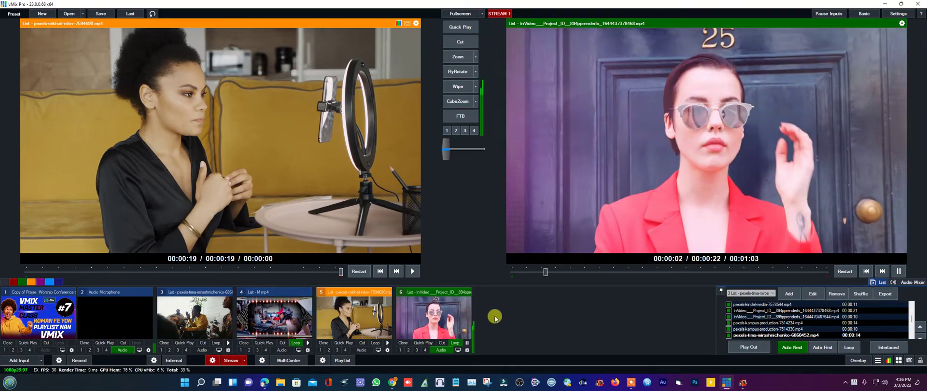
- Go through the other list inputs in the preview, ending with list input 3 loaded
{"action": "left_click", "coordinate": [270, 323]}
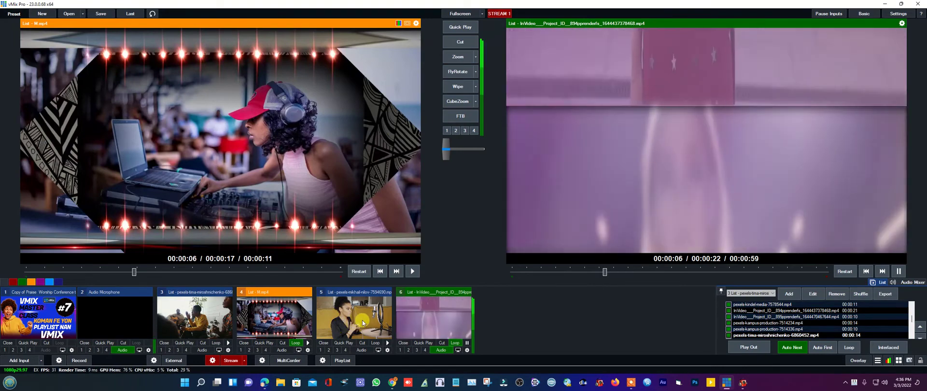
{"action": "left_click", "coordinate": [431, 321]}
{"action": "left_click", "coordinate": [371, 322]}
{"action": "left_click", "coordinate": [288, 320]}
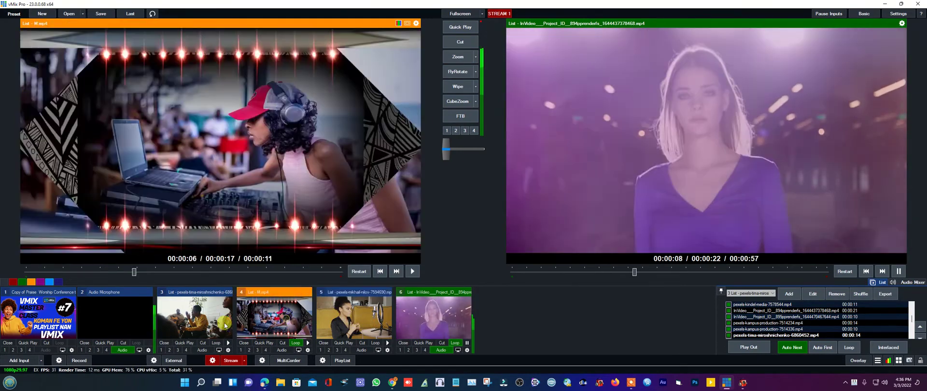
{"action": "left_click", "coordinate": [200, 326]}
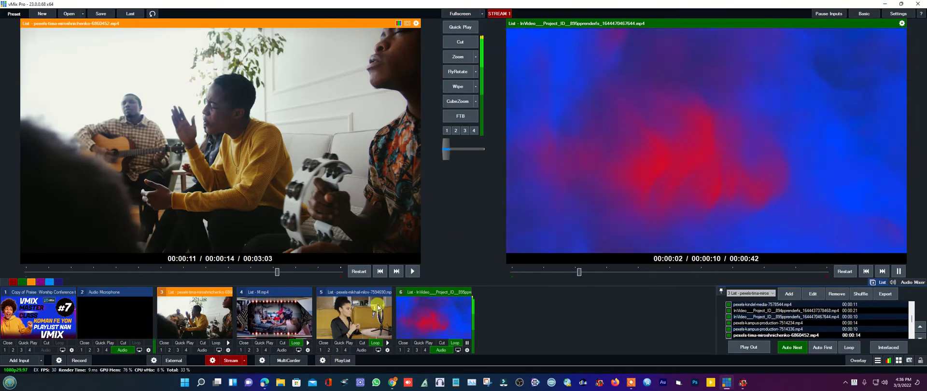
- Open the PlayList window and add list inputs 3, 4, 5 and 6 to the Default playlist in that order
{"action": "left_click", "coordinate": [322, 361]}
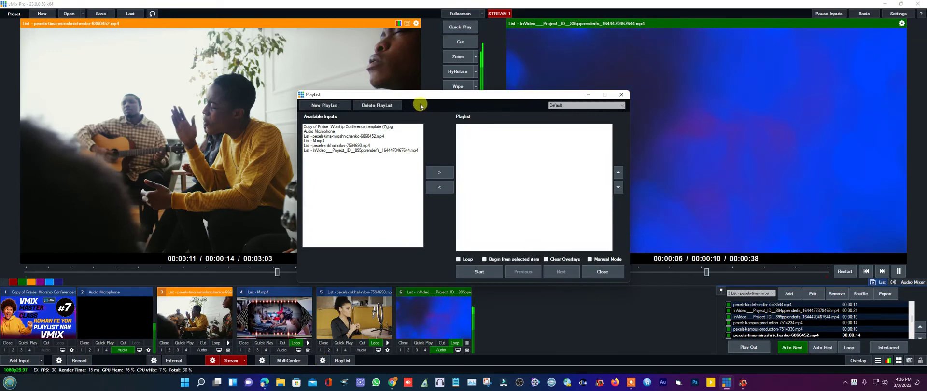
{"action": "left_click_drag", "start_coordinate": [429, 96], "coordinate": [461, 54]}
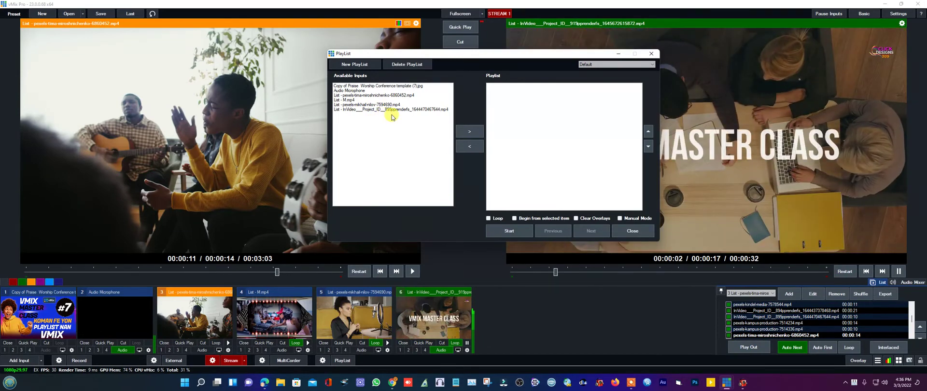
{"action": "left_click", "coordinate": [361, 96]}
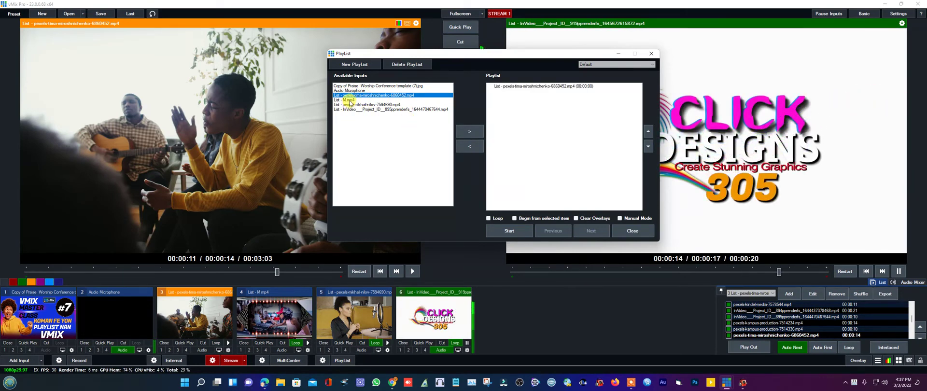
{"action": "left_click", "coordinate": [351, 100]}
{"action": "left_click", "coordinate": [465, 132]}
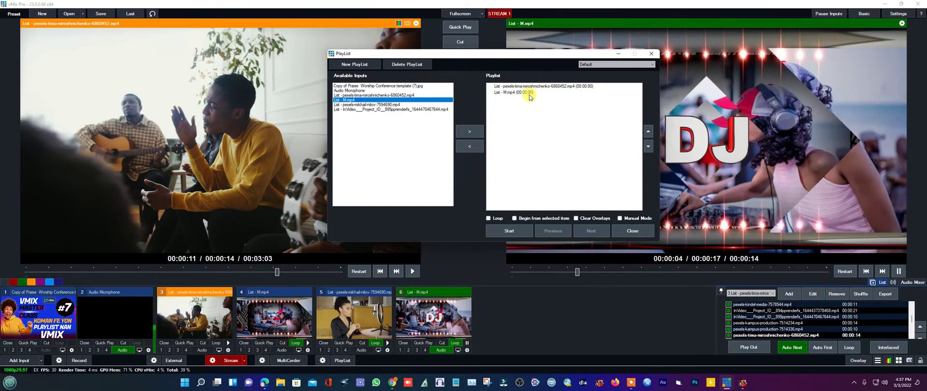
{"action": "left_click", "coordinate": [381, 105]}
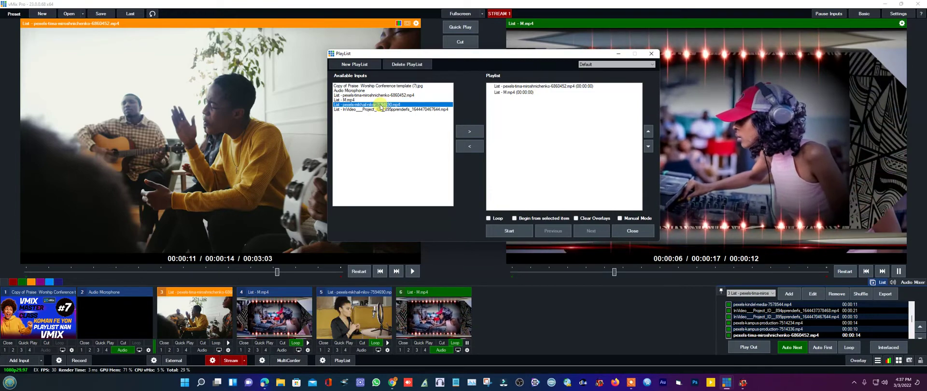
{"action": "left_click", "coordinate": [465, 136]}
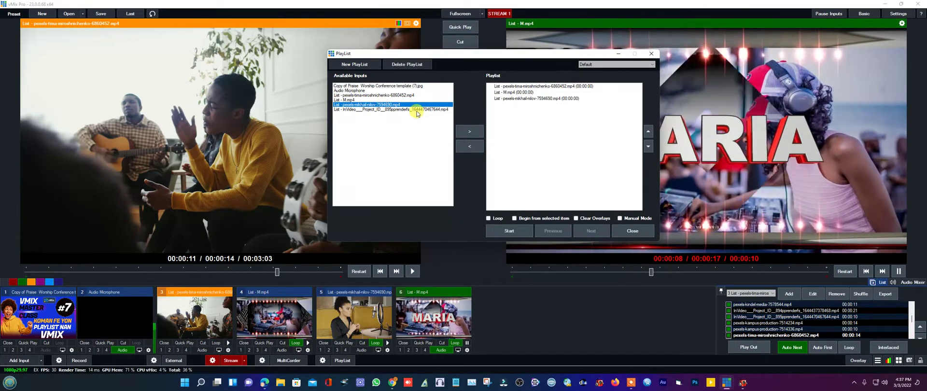
{"action": "left_click", "coordinate": [415, 109]}
- Enable Loop and Begin from selected item for the playlist, start it and close the PlayList window
{"action": "left_click", "coordinate": [490, 219]}
{"action": "left_click", "coordinate": [514, 218]}
{"action": "left_click", "coordinate": [506, 234]}
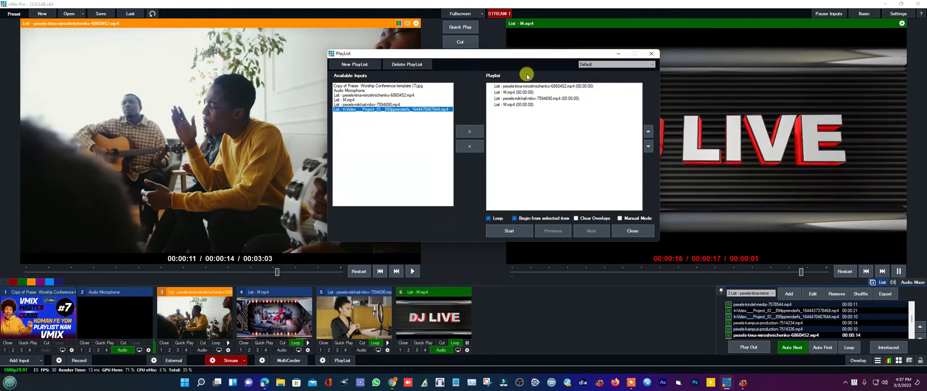
{"action": "left_click", "coordinate": [513, 233]}
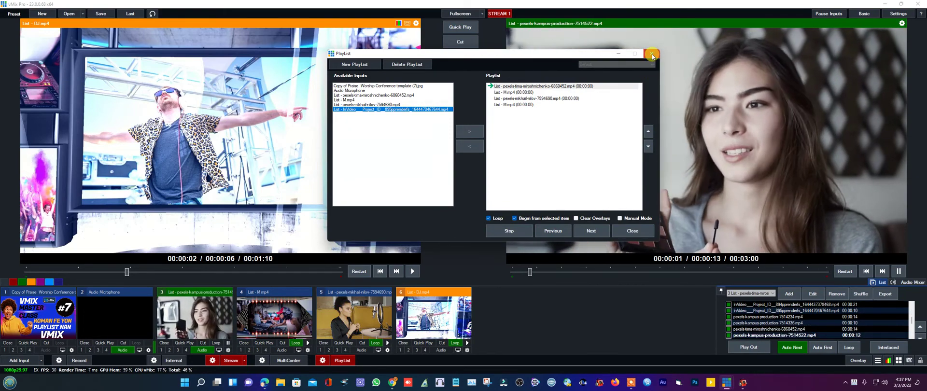
{"action": "left_click", "coordinate": [651, 55]}
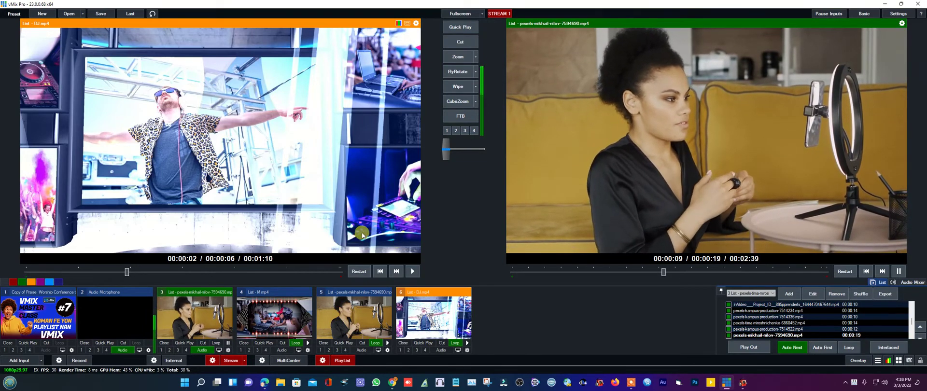
{"action": "left_click", "coordinate": [17, 361]}
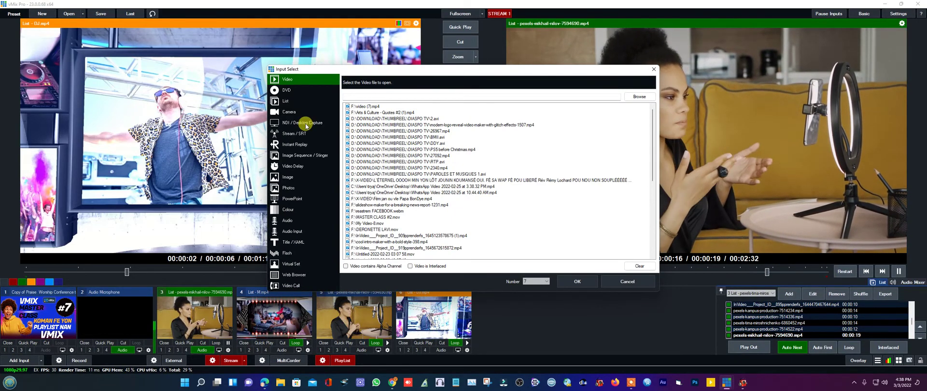
{"action": "left_click", "coordinate": [306, 124]}
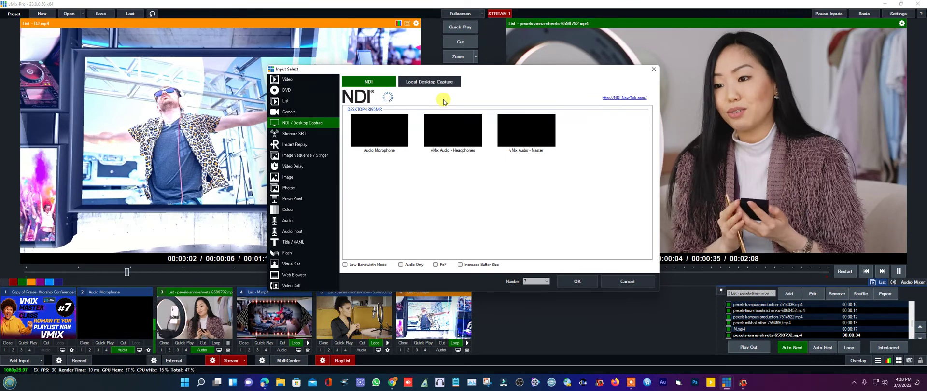
{"action": "left_click", "coordinate": [654, 70]}
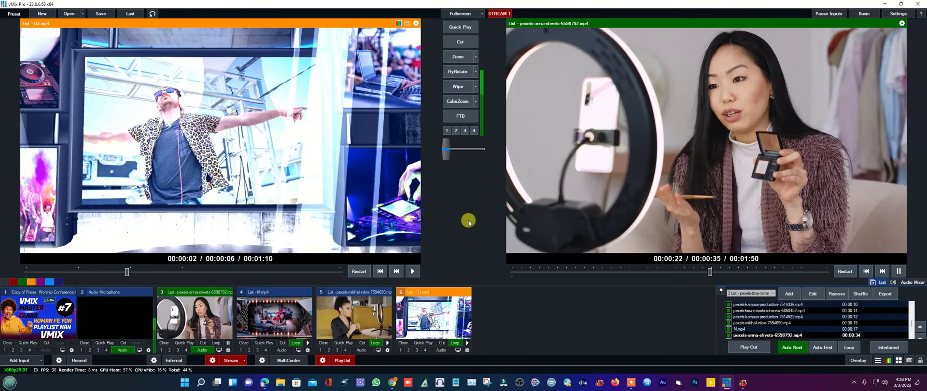
- Begin a new List input and browse for its videos in the AAA HD 1 folder on the B ON AIR (F:) drive
{"action": "left_click", "coordinate": [17, 362]}
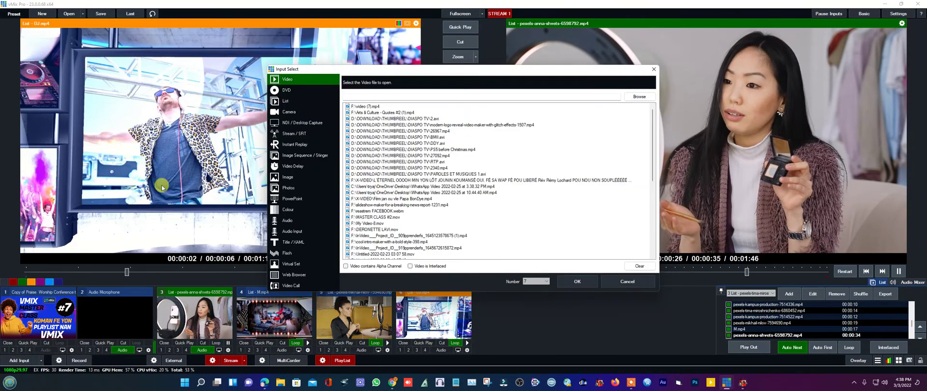
{"action": "left_click", "coordinate": [287, 102]}
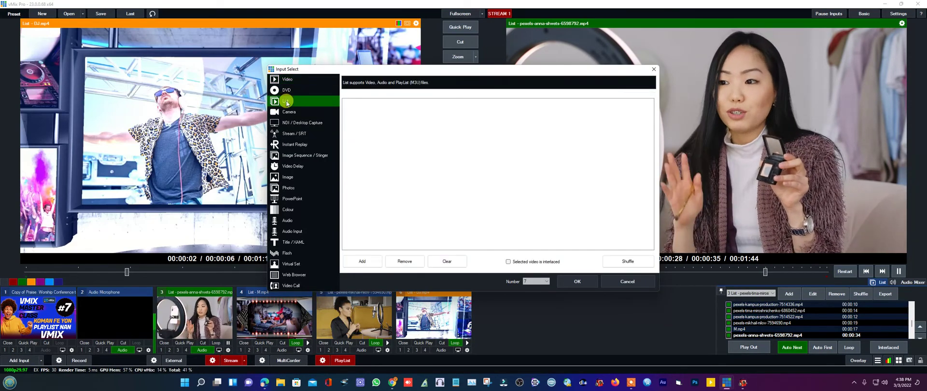
{"action": "left_click", "coordinate": [364, 262]}
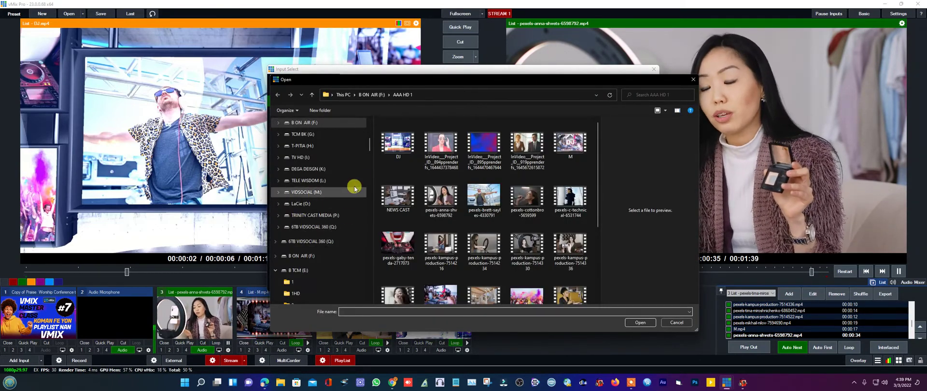
{"action": "left_click_drag", "start_coordinate": [368, 144], "coordinate": [371, 126]}
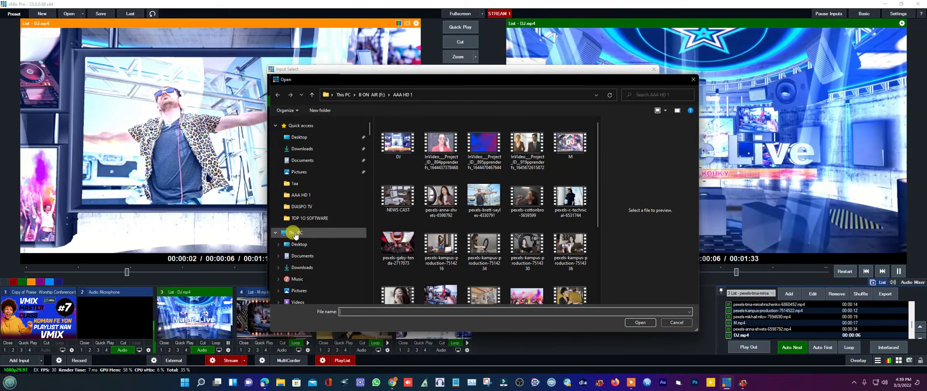
{"action": "left_click", "coordinate": [294, 233]}
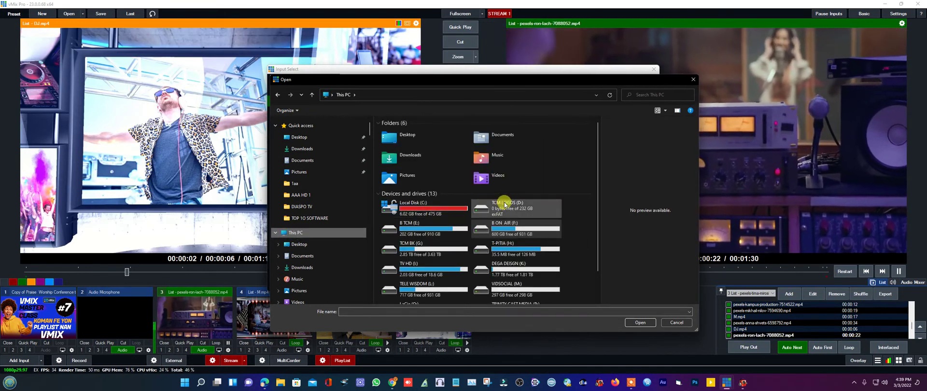
{"action": "scroll", "coordinate": [505, 205], "scroll_direction": "down", "scroll_amount": 1}
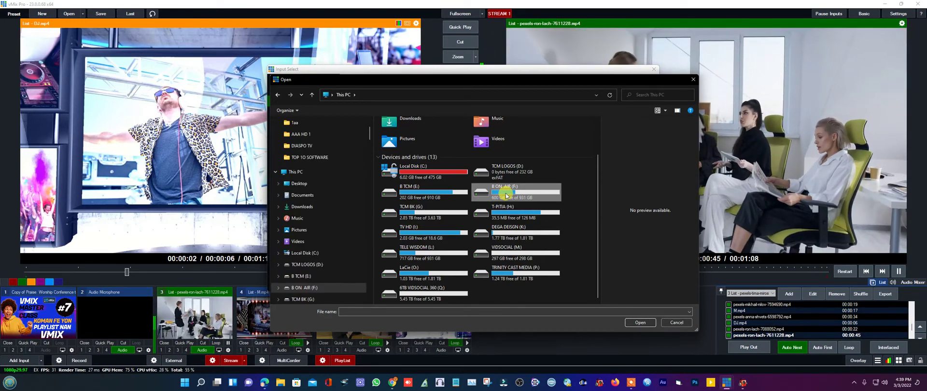
{"action": "double_click", "coordinate": [506, 193]}
{"action": "double_click", "coordinate": [526, 143]}
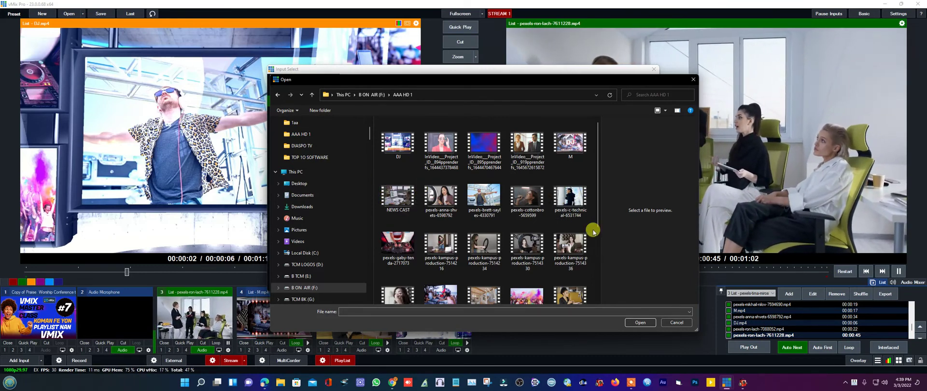
- Add the four pexels-kampus-production videos (7514216, 7514234, 7514330 and 7514336) to the new List, shuffle them and create it as input 7
{"action": "left_click_drag", "start_coordinate": [593, 237], "coordinate": [428, 253]}
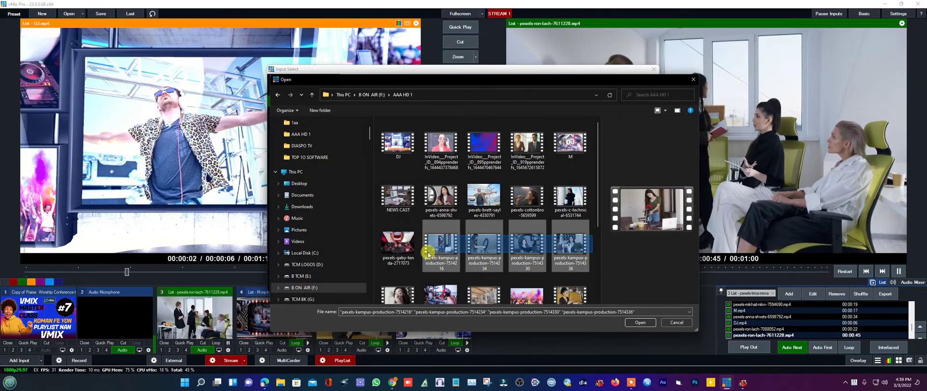
{"action": "left_click", "coordinate": [641, 322]}
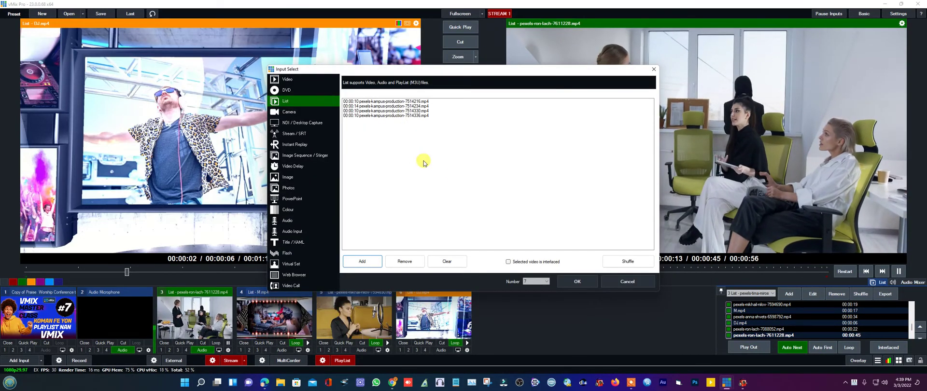
{"action": "left_click", "coordinate": [617, 262]}
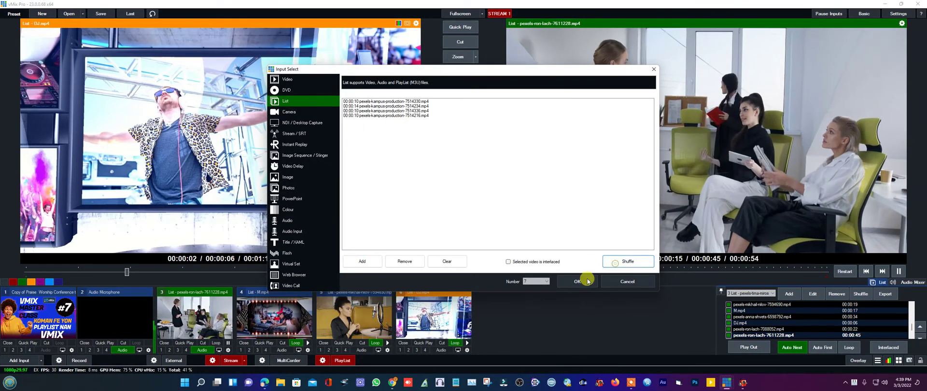
{"action": "left_click", "coordinate": [578, 282]}
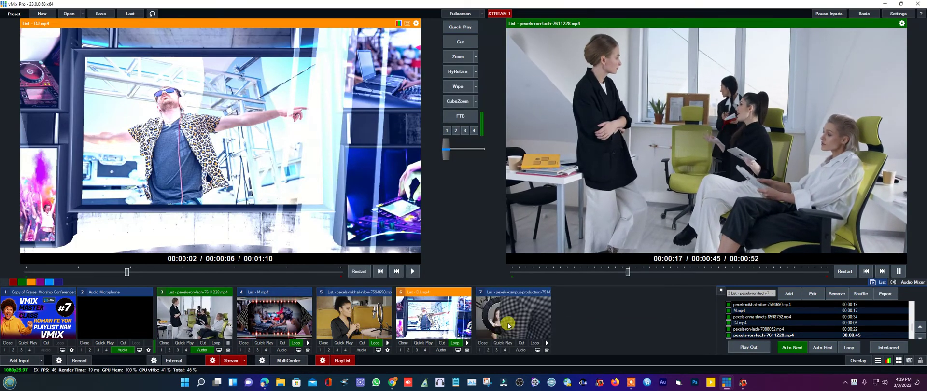
- Send list input 7 to the program output with the Zoom transition and turn on its Loop option
{"action": "left_click", "coordinate": [459, 57]}
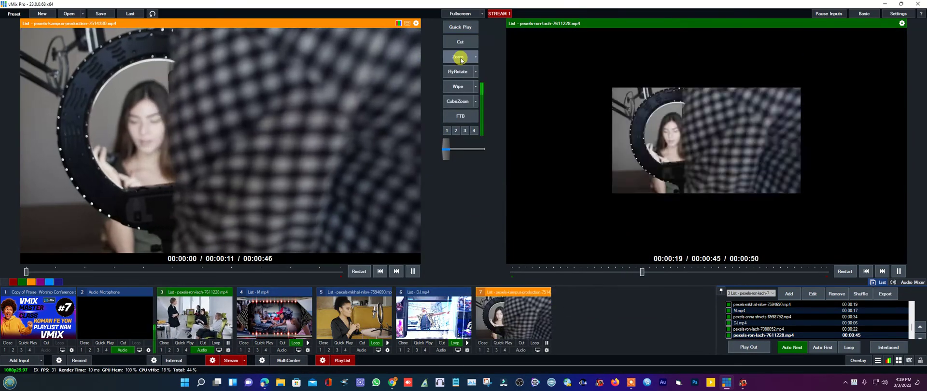
{"action": "left_click", "coordinate": [534, 343]}
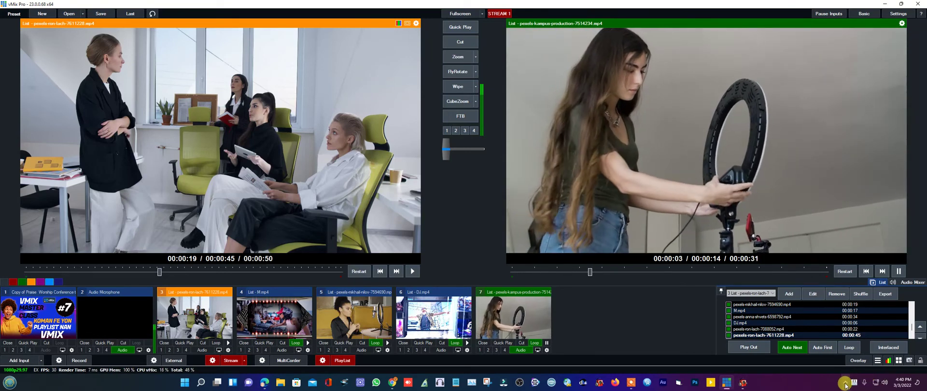
{"action": "left_click", "coordinate": [845, 384]}
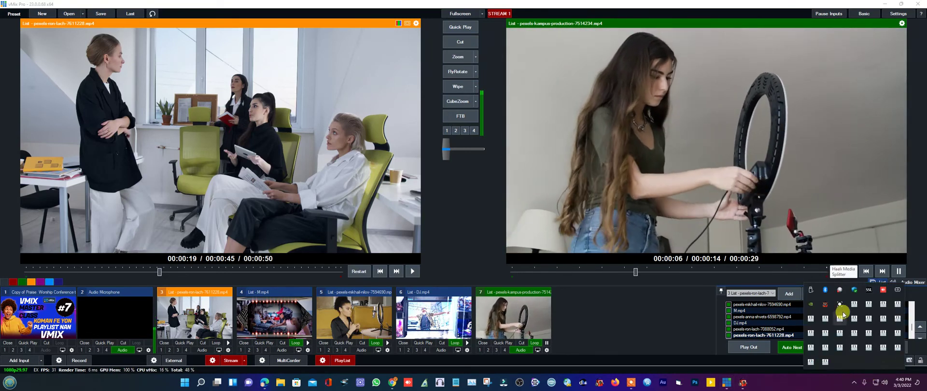
{"action": "left_click", "coordinate": [841, 306]}
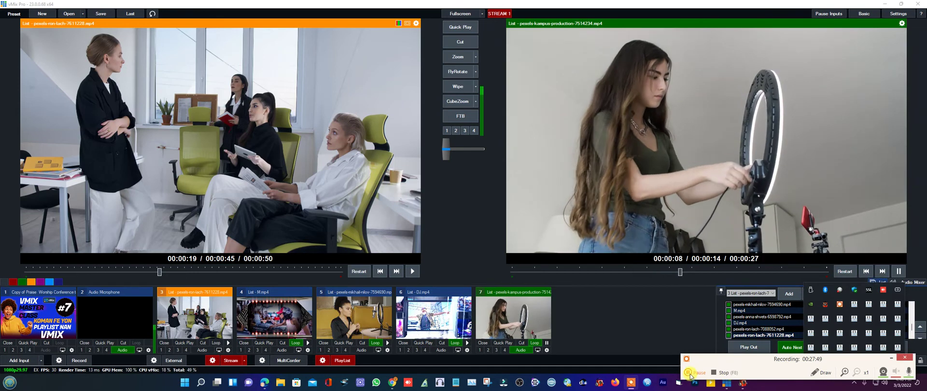
{"action": "left_click", "coordinate": [677, 311]}
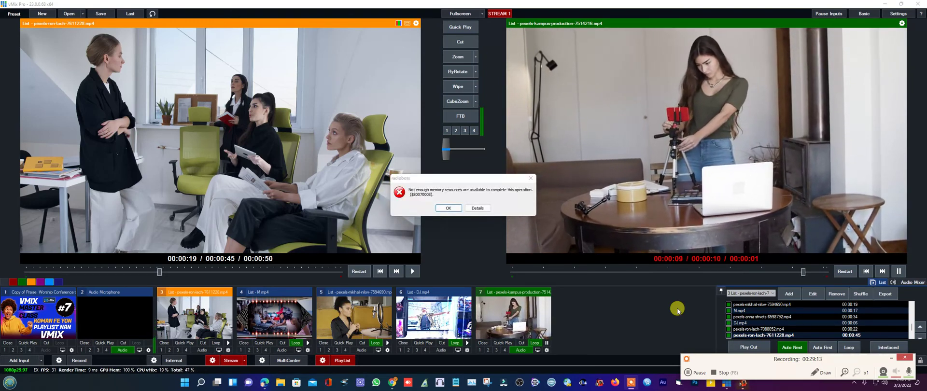
- Dismiss the RadioBOSS error dialog
{"action": "left_click", "coordinate": [531, 181]}
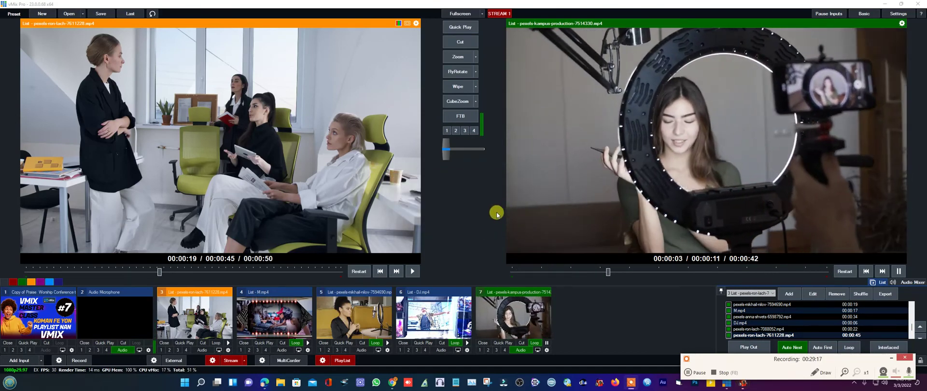